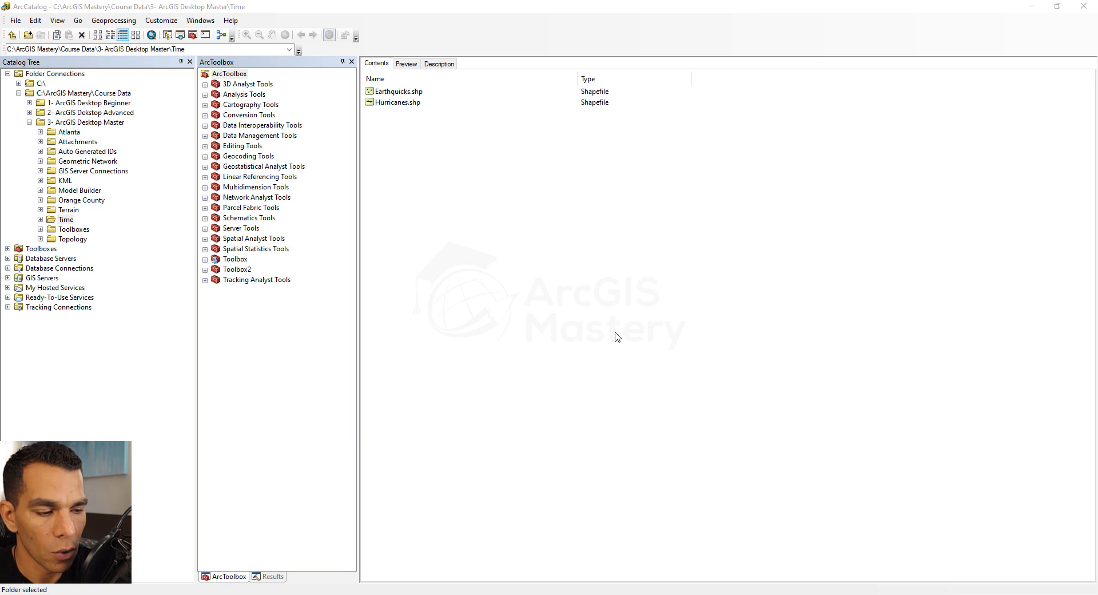
Switch to ArcMap and add Earthquakes.shp and Hurricanes.shp from the Time folder of 3- ArcGIS Desktop Master
left_click(625, 594)
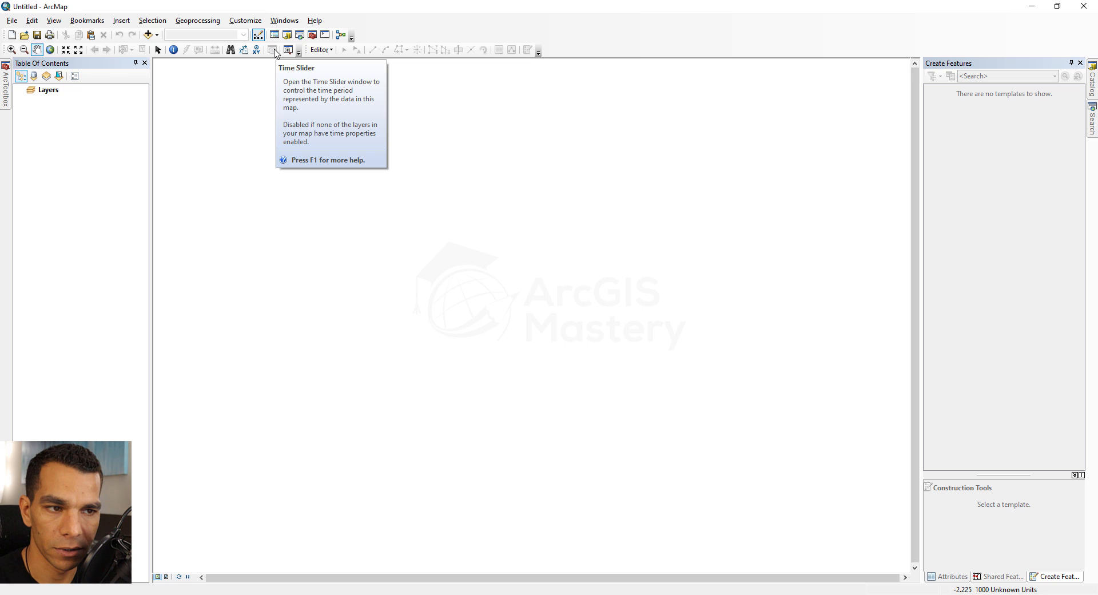
left_click(646, 594)
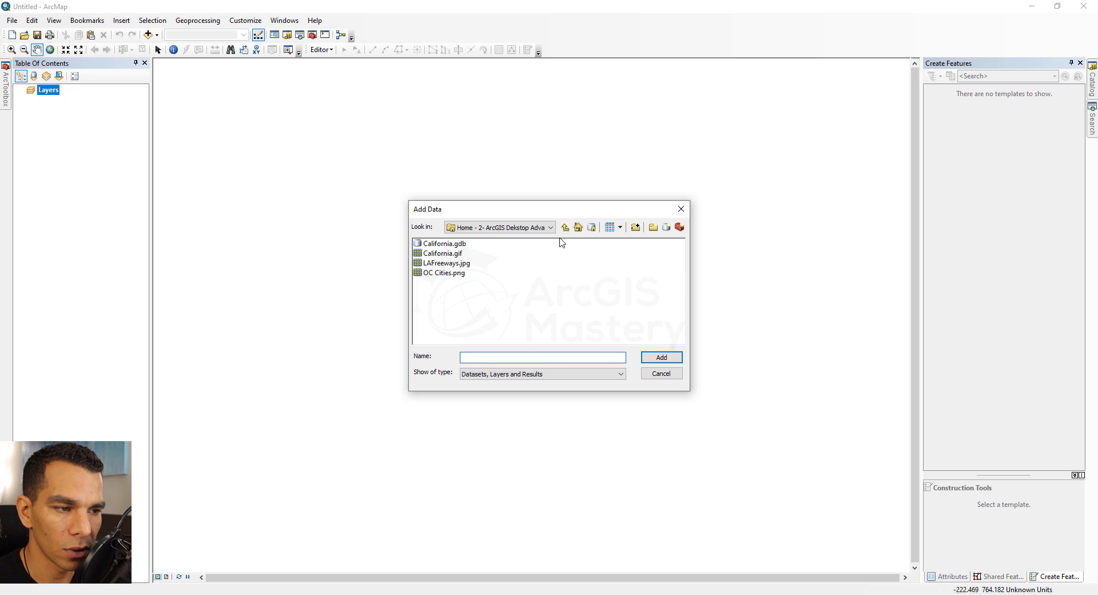
left_click(551, 228)
left_click(507, 266)
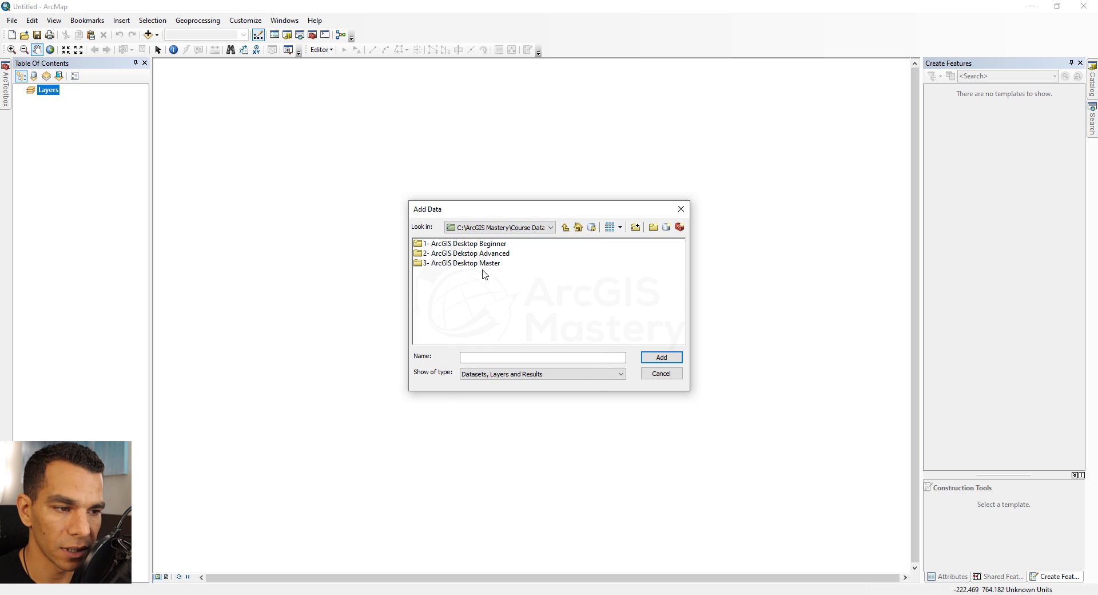
double_click(473, 263)
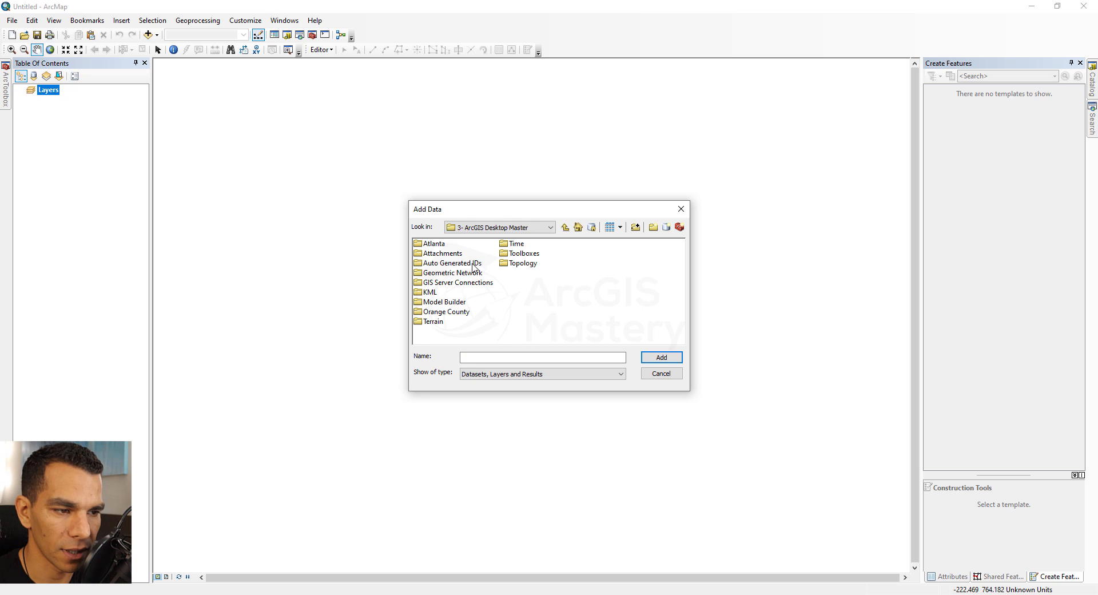
double_click(515, 244)
left_click_drag(484, 283, 445, 243)
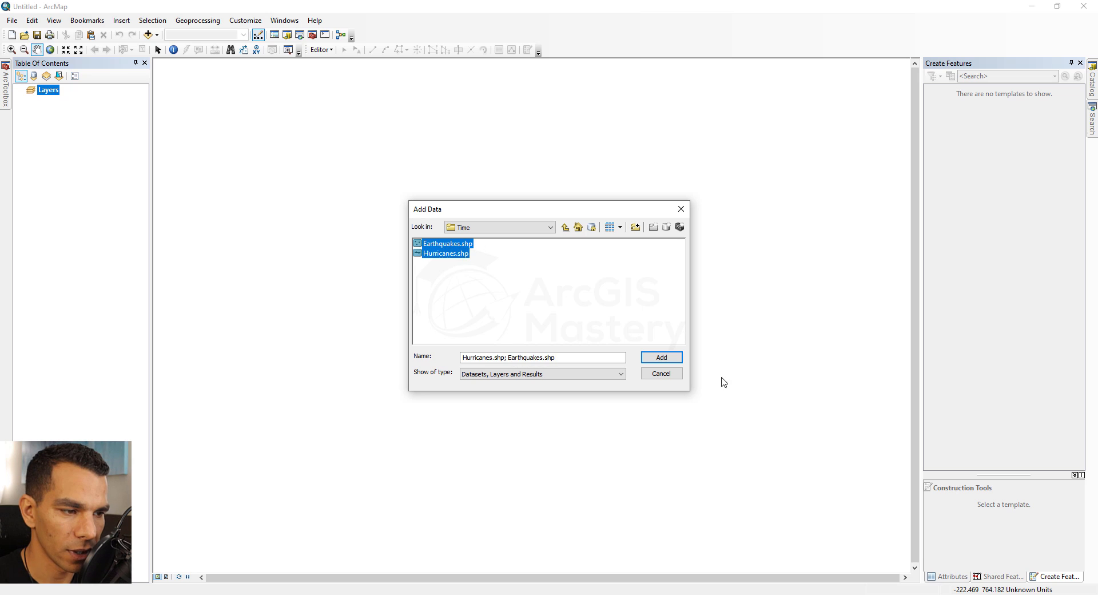
left_click(661, 357)
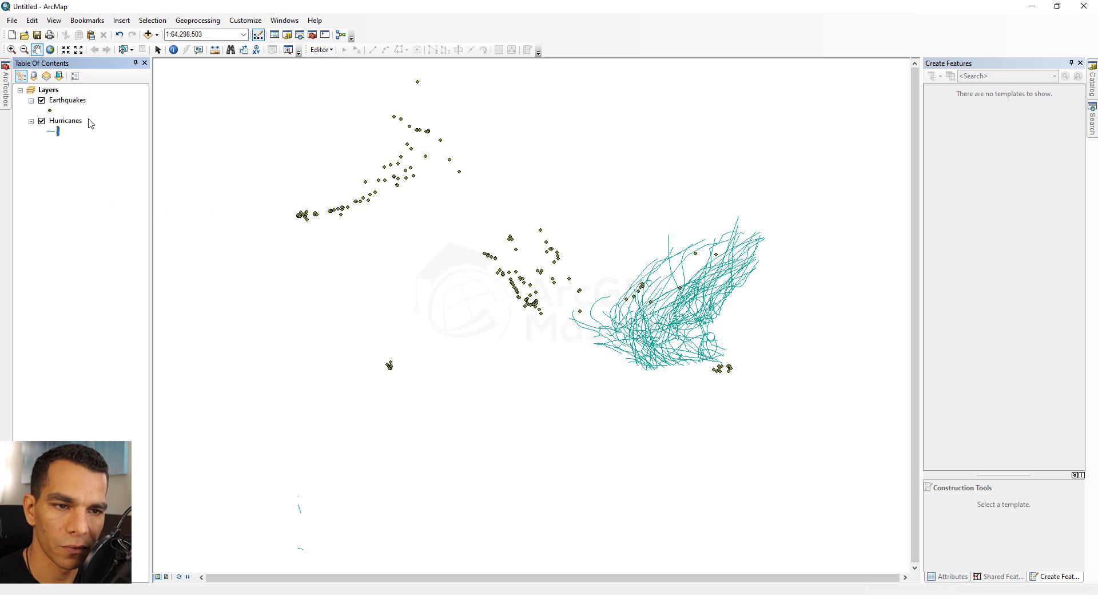
Open the attribute table of the Earthquakes layer and hide the Hurricanes layer
right_click(77, 102)
left_click(95, 130)
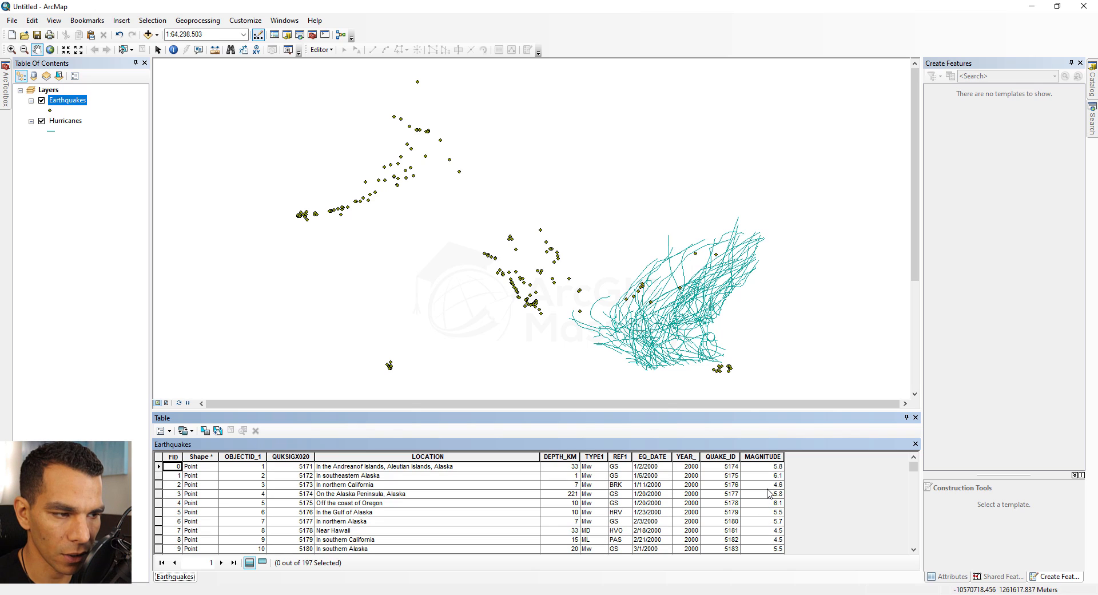
left_click(42, 122)
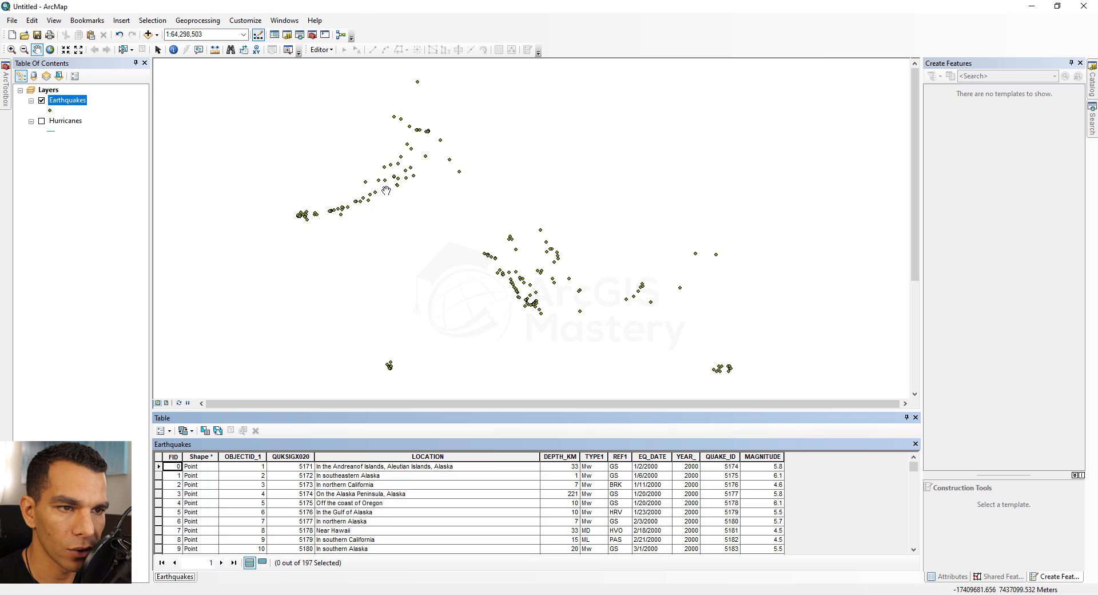
Add the World Street Map basemap beneath the earthquake and hurricane layers
left_click(175, 93)
left_click(156, 35)
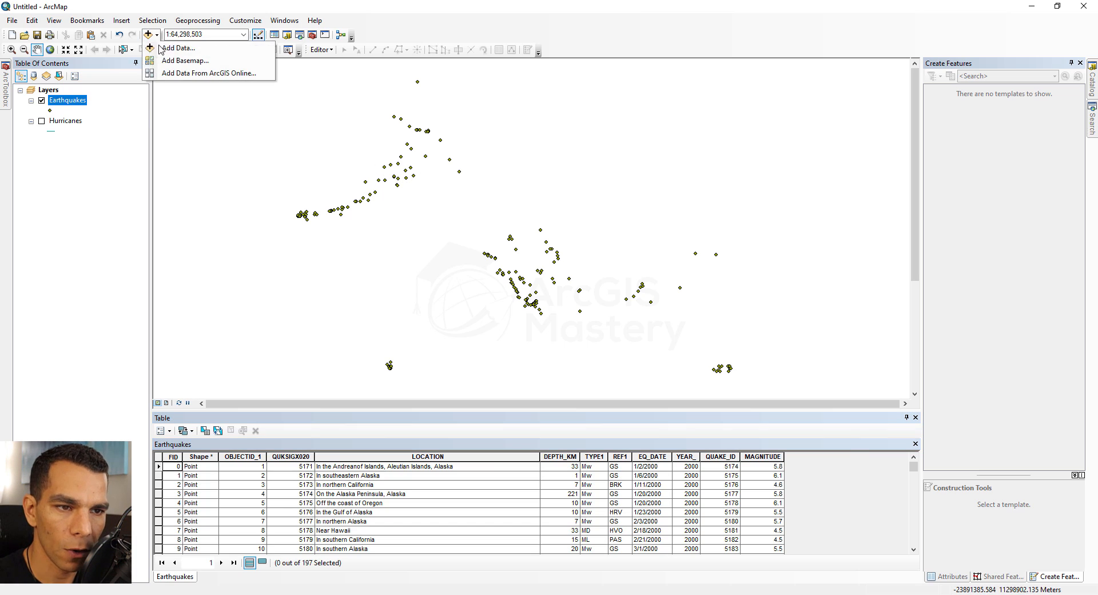
left_click(179, 69)
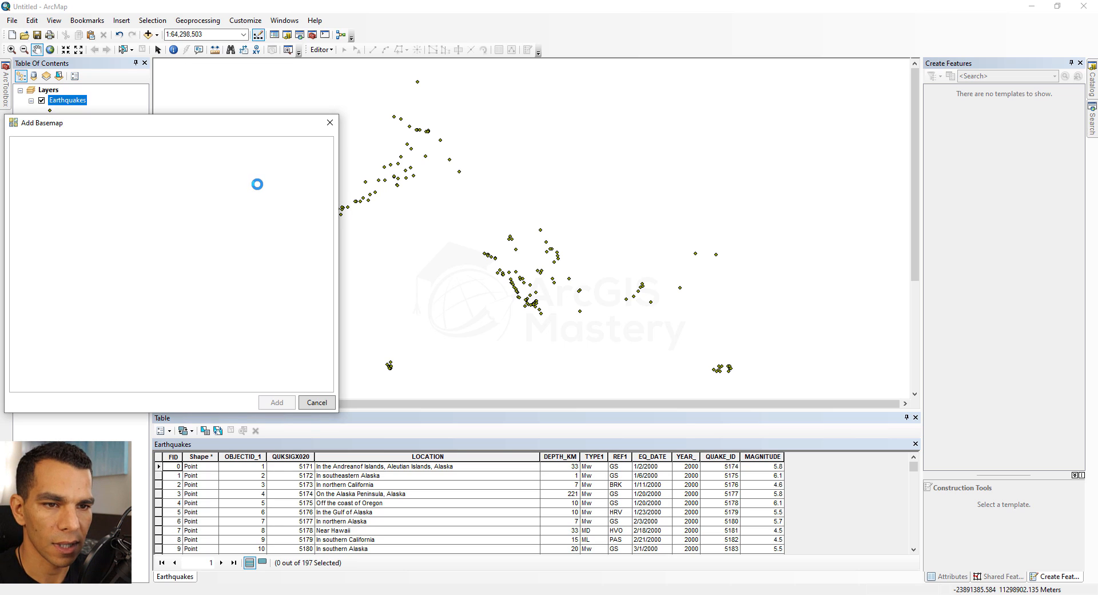
double_click(226, 183)
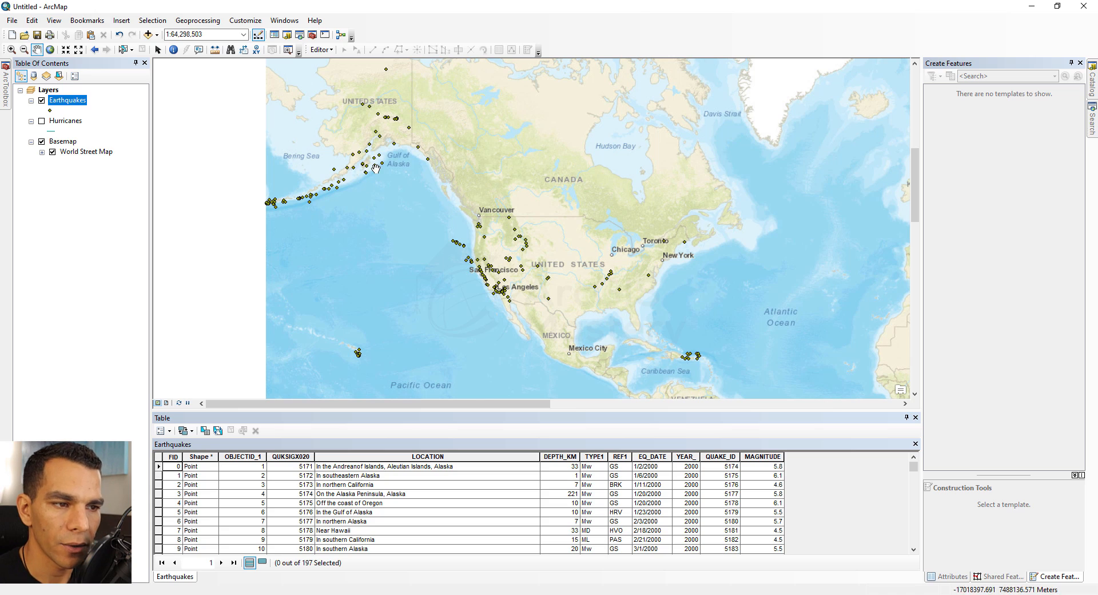
Examine the EQ_DATE values of the Earthquakes table from the first records to the last
left_click(653, 456)
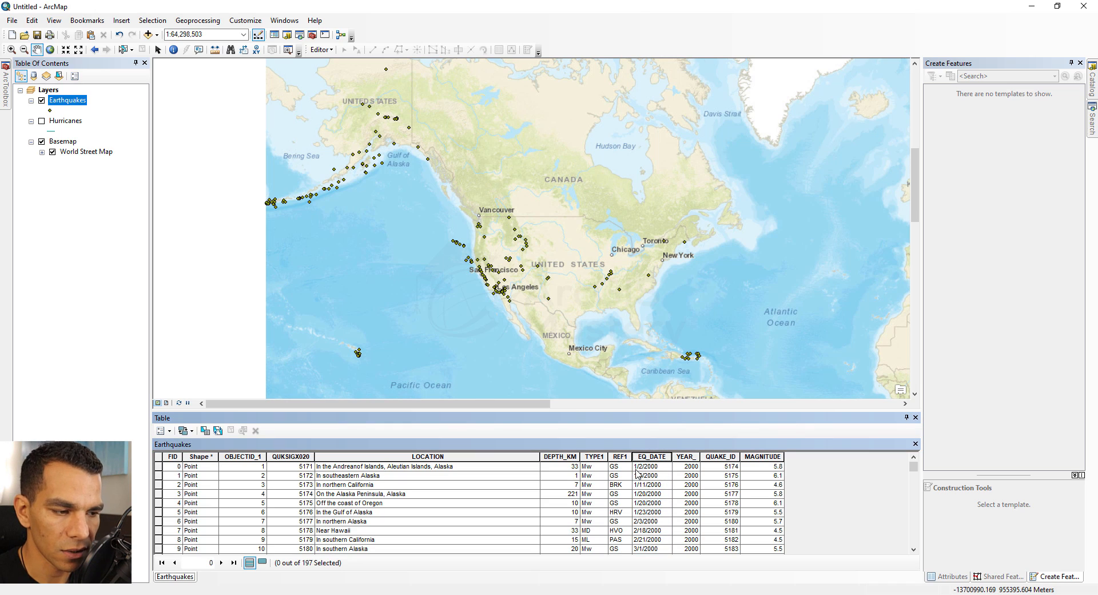
scroll(664, 492, "down", 12)
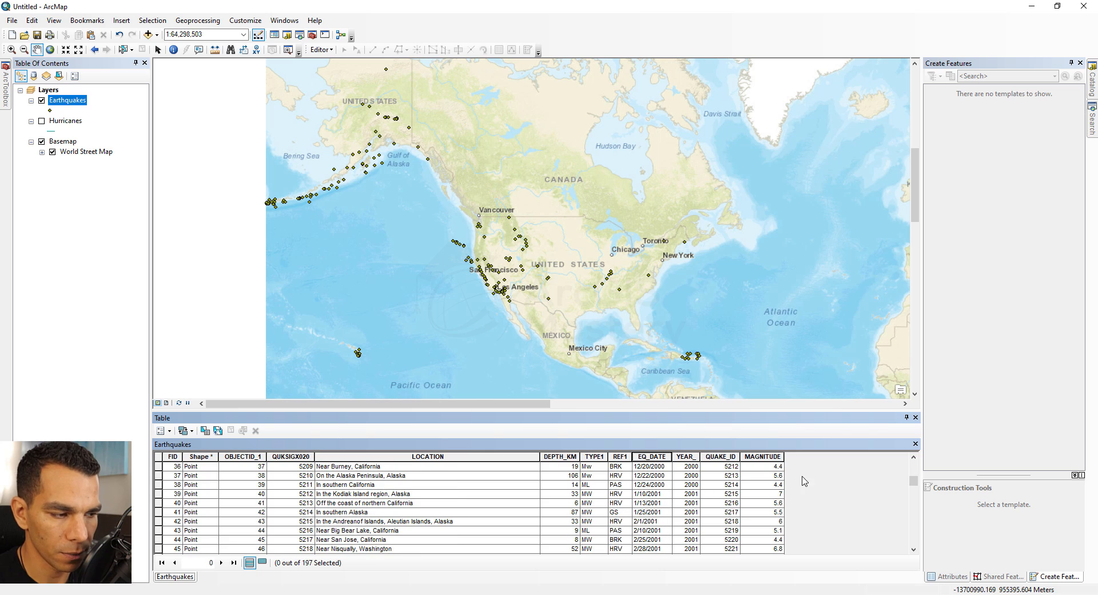
left_click_drag(914, 486, 914, 542)
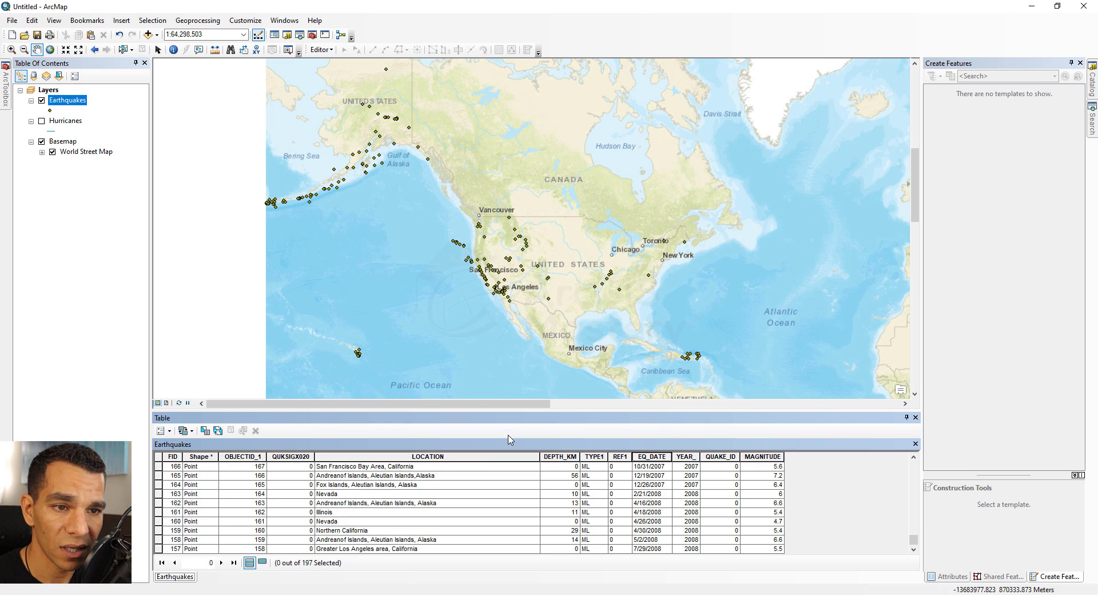
Symbolize the Earthquakes layer with graduated symbols based on the MAGNITUDE field
right_click(75, 104)
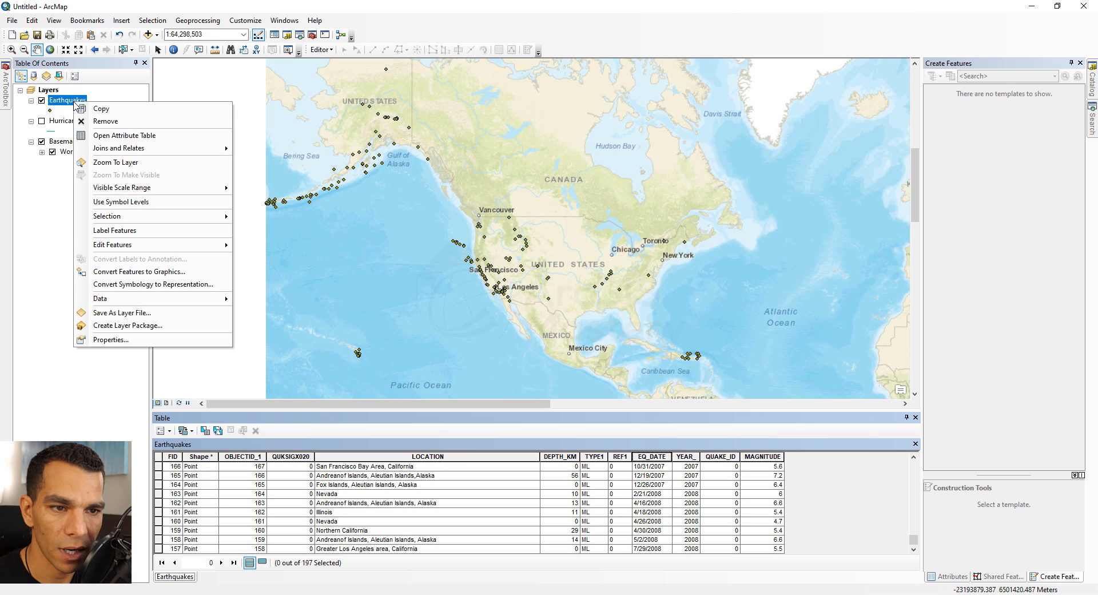
left_click(148, 341)
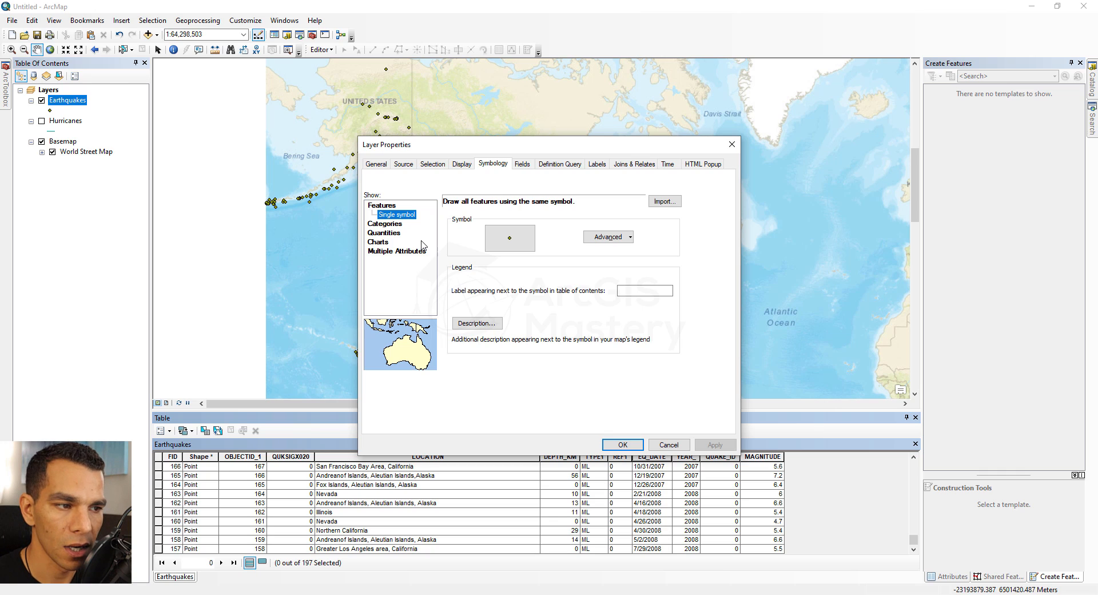
left_click(668, 166)
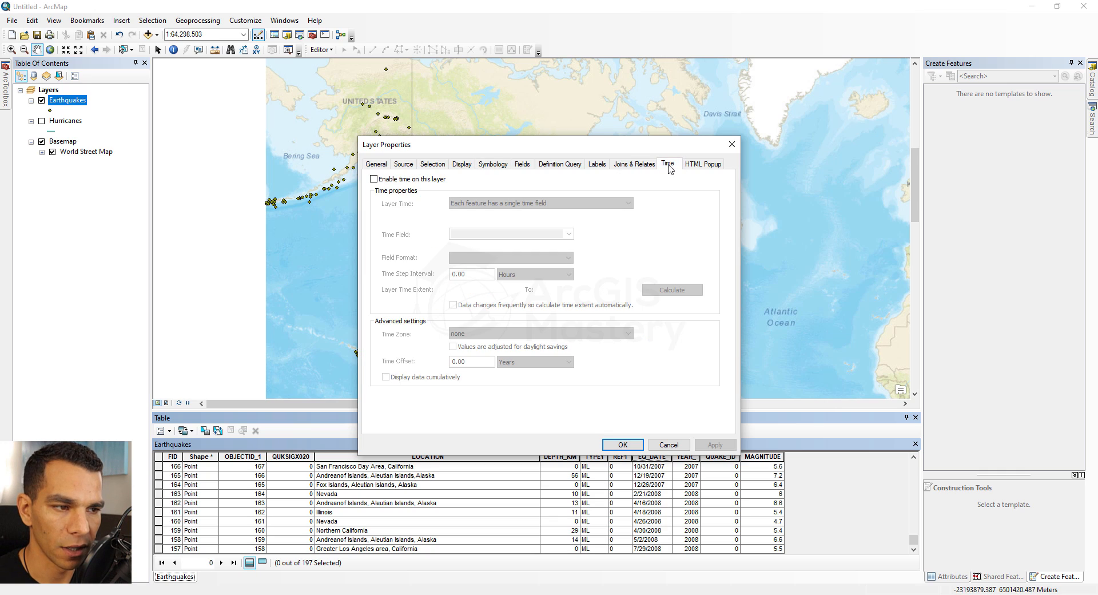
left_click(493, 165)
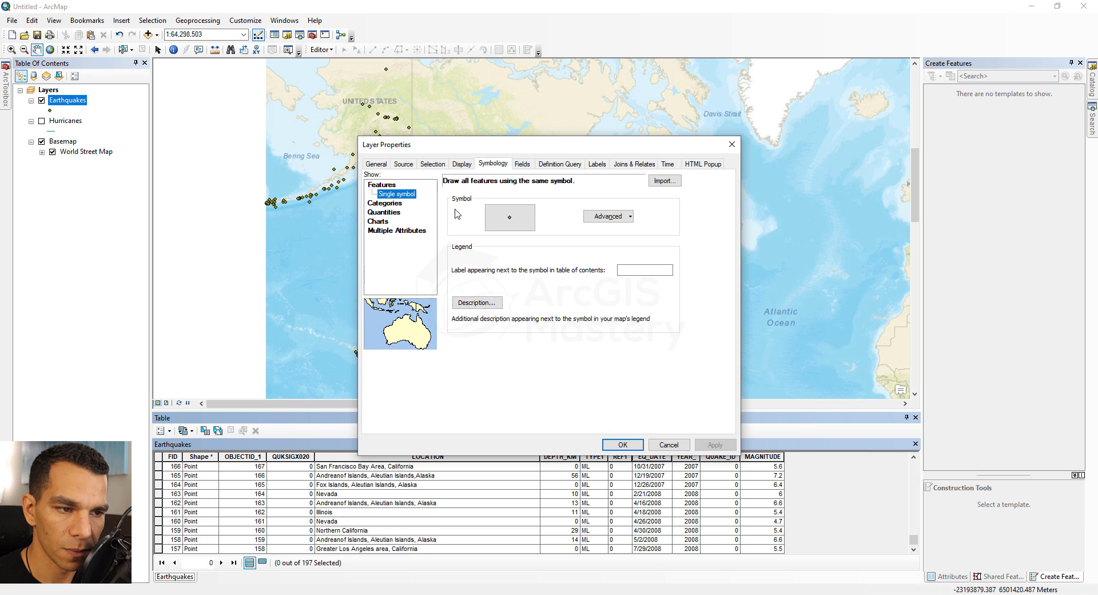
left_click(393, 212)
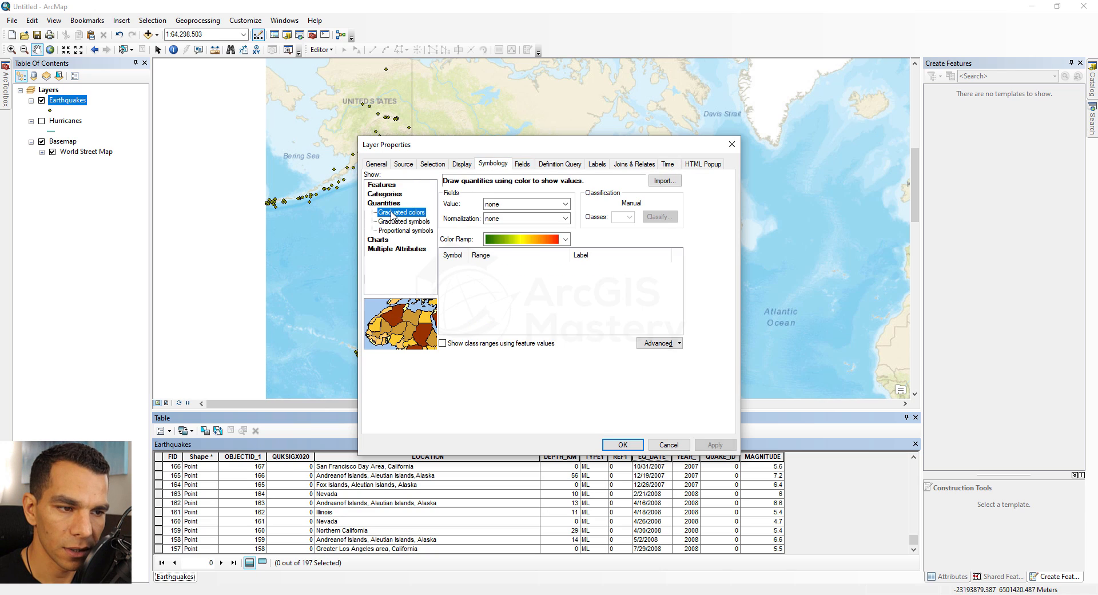
left_click(403, 223)
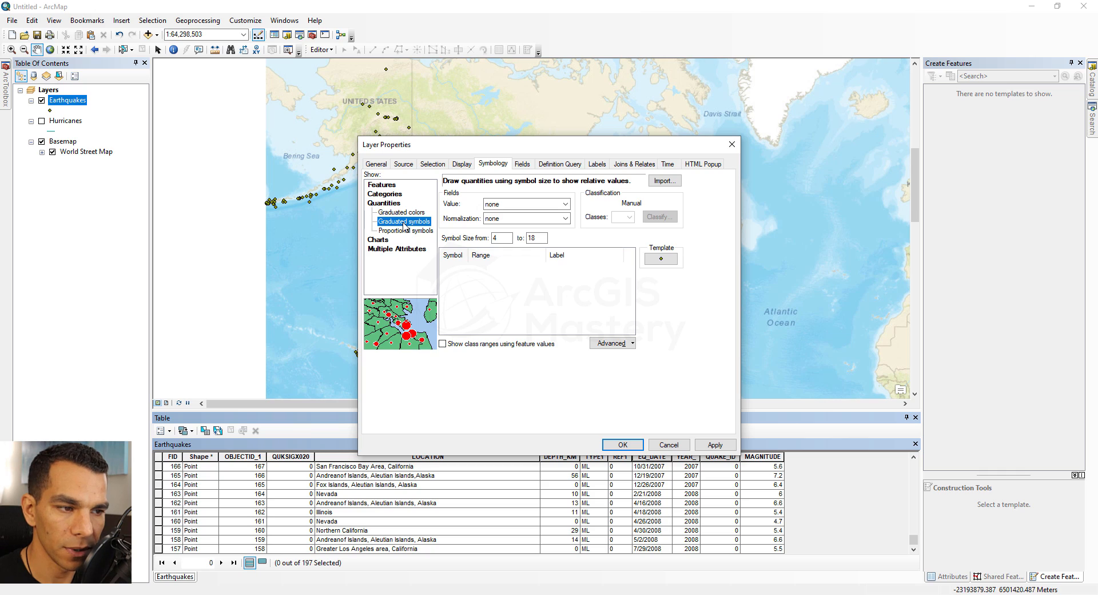
left_click(542, 206)
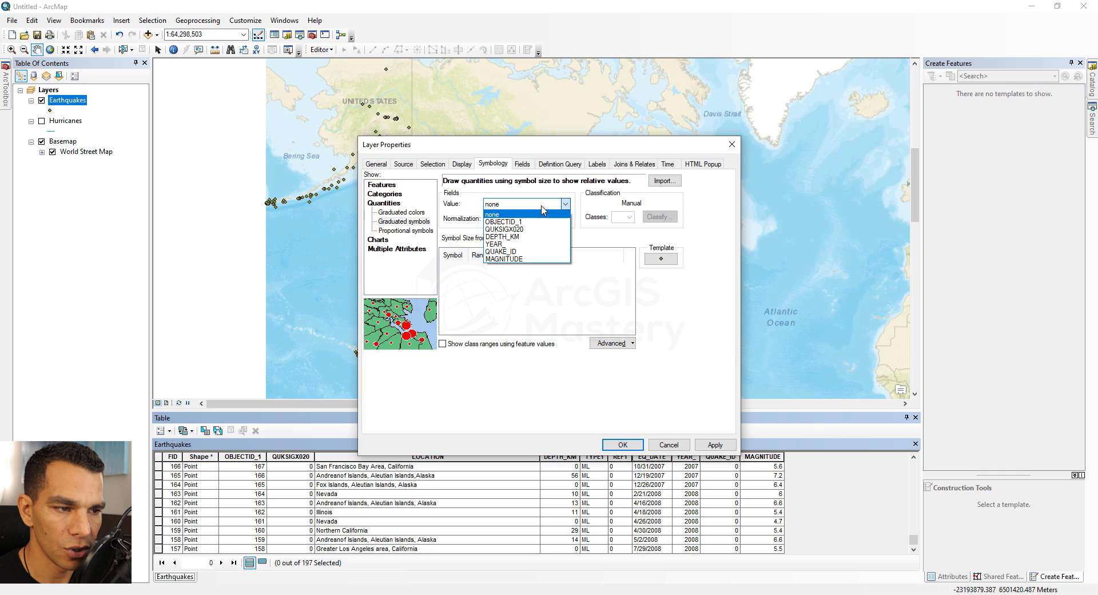
left_click(520, 259)
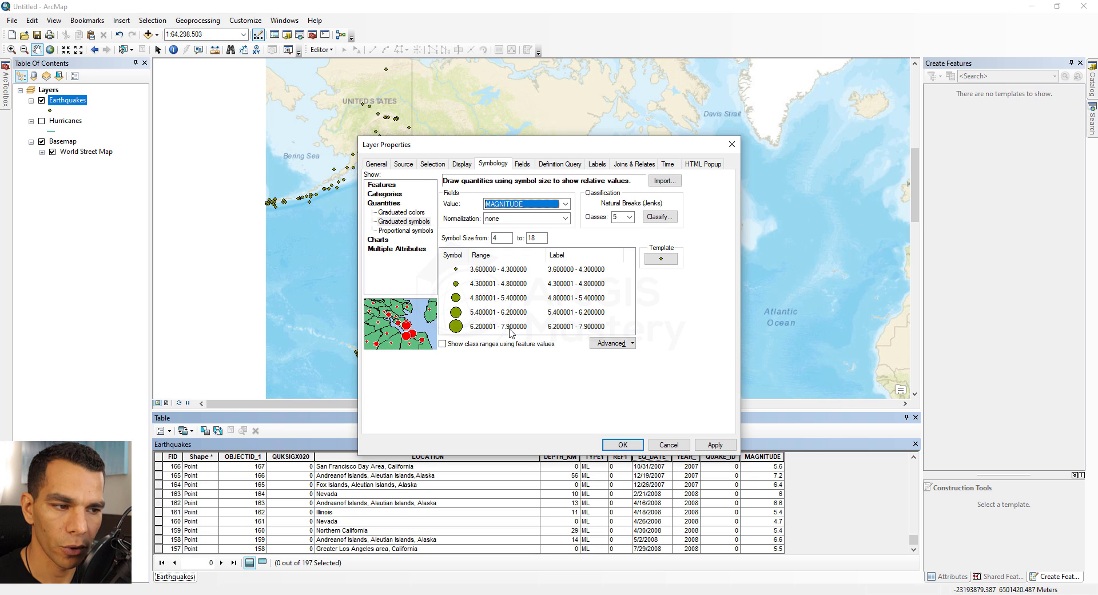
Set the upper limits of the five magnitude classes to 4, 5, 6, 7 and 8
double_click(492, 270)
double_click(509, 268)
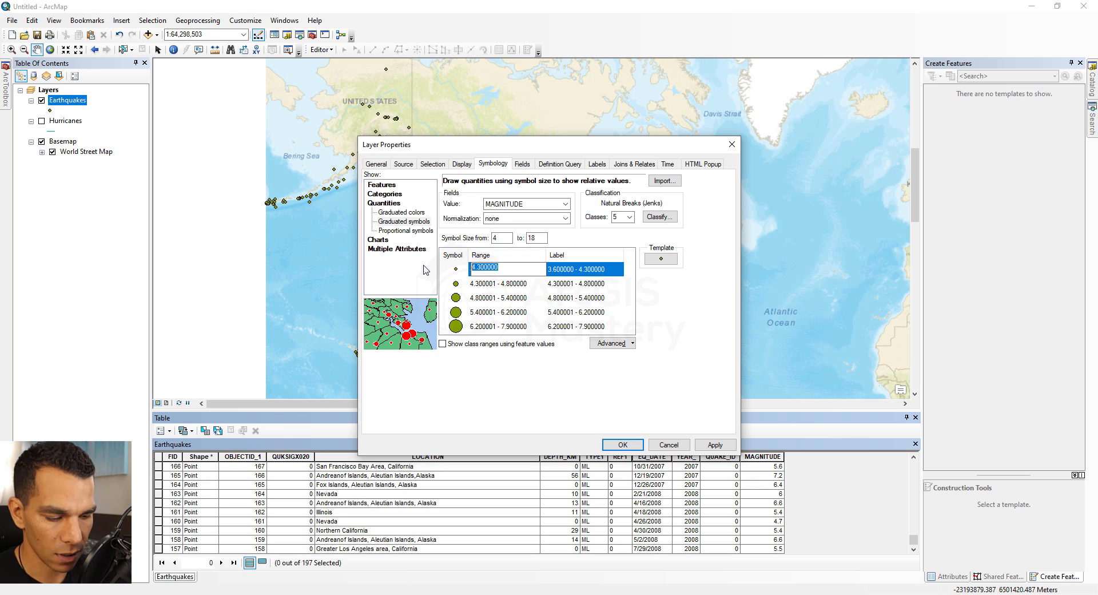
type("4")
key("Return")
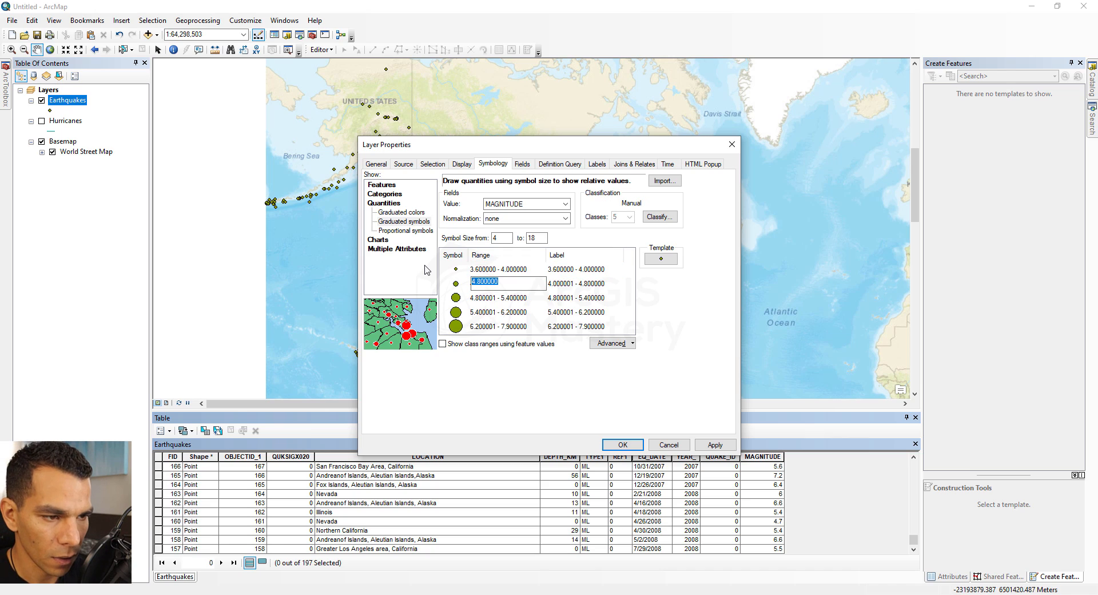
type("5")
key("Return")
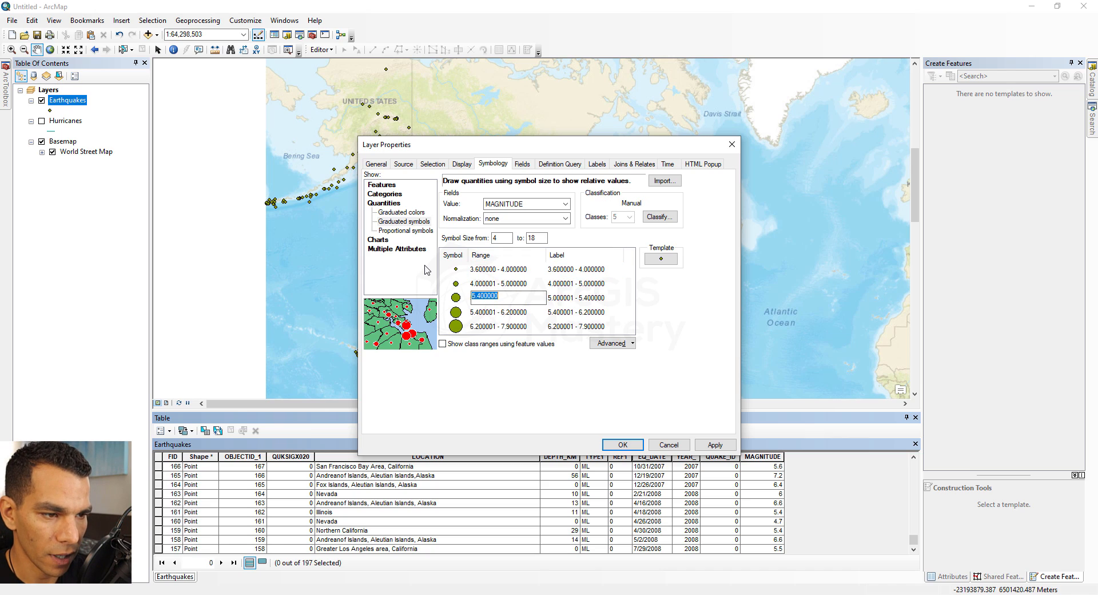
type("6")
key("Return")
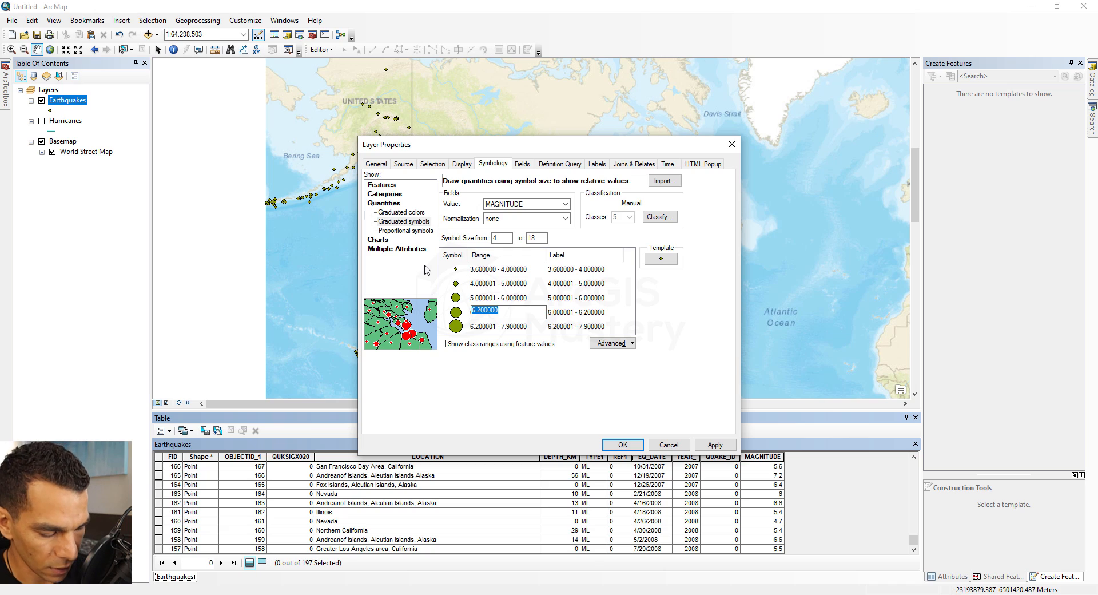
type("7")
key("Return")
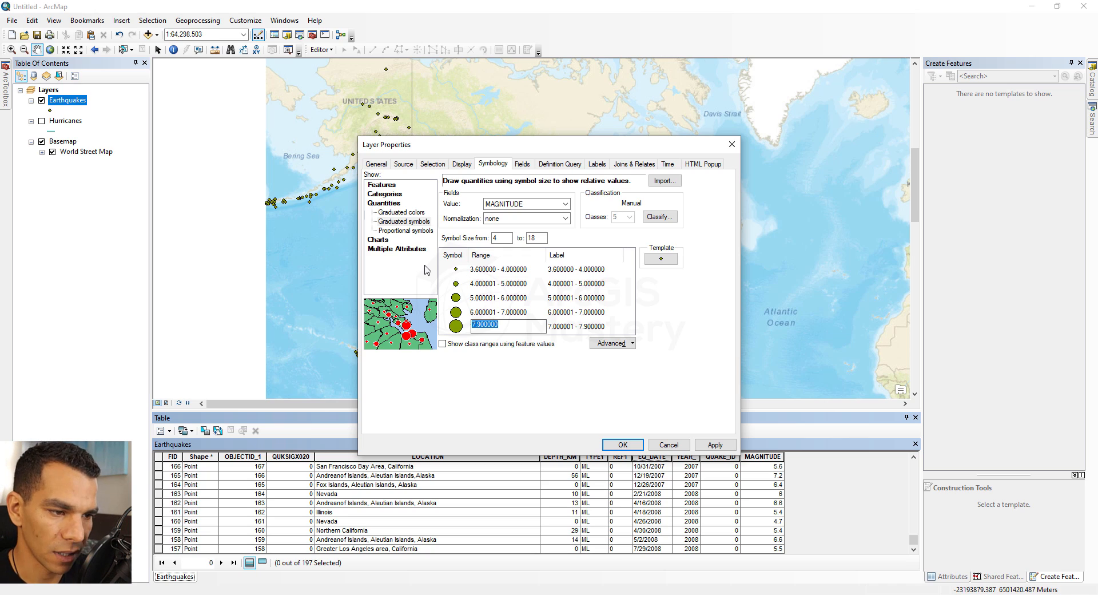
type("8")
key("Return")
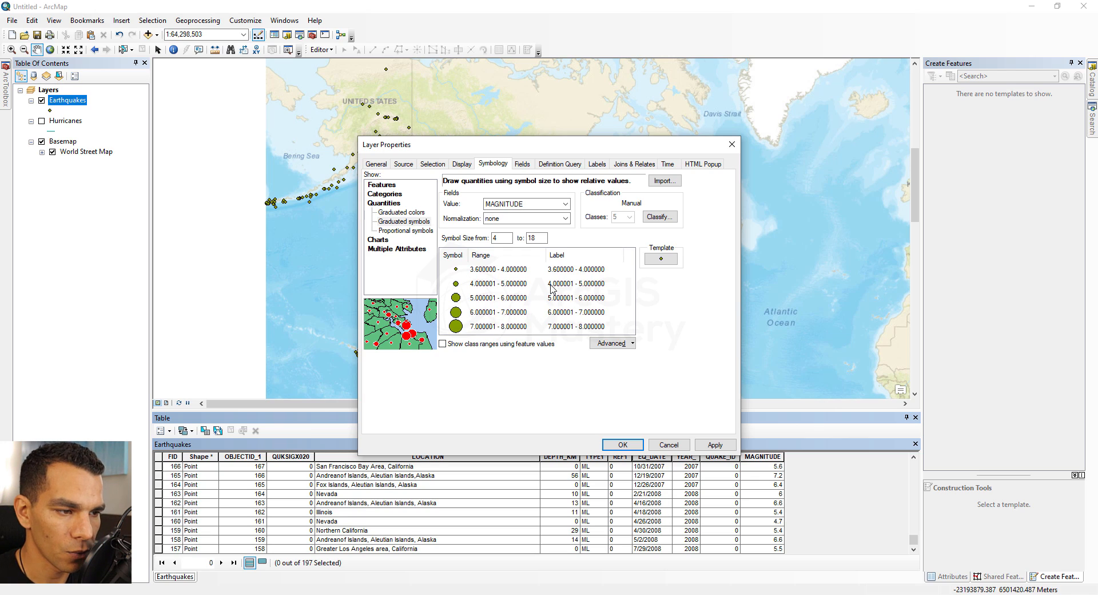
Label the five magnitude classes 3 -4, 4-5, 5-6, 6-7 and 7+
left_click(568, 268)
left_click_drag(611, 269, 621, 298)
type("3 -4")
key("Return")
left_click(535, 269)
left_click(551, 269)
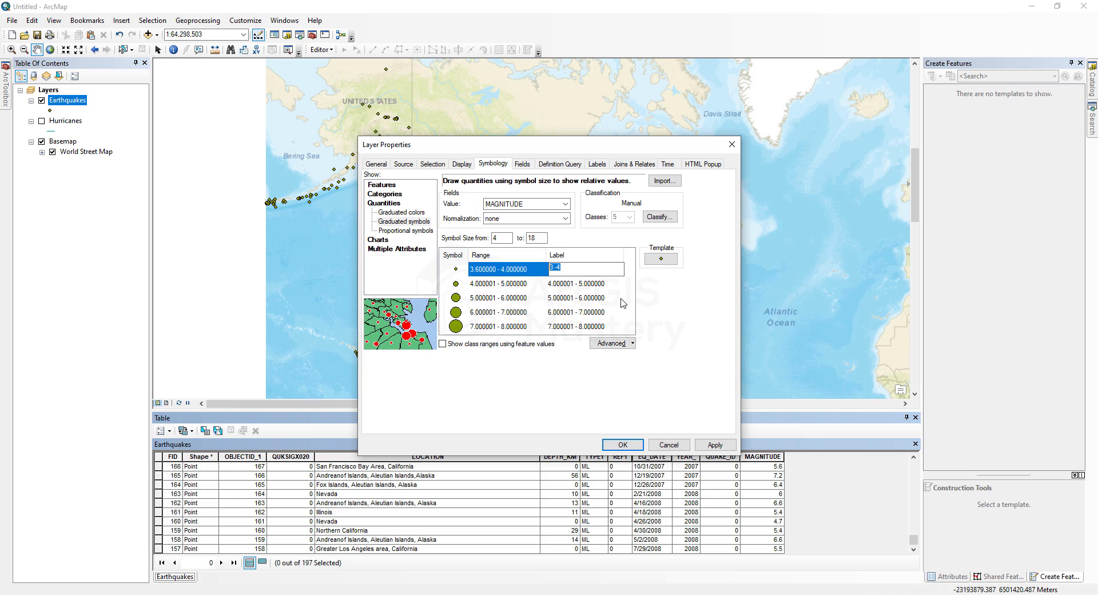
key("Return")
type("4-5")
key("Return")
type("5-6")
key("Return")
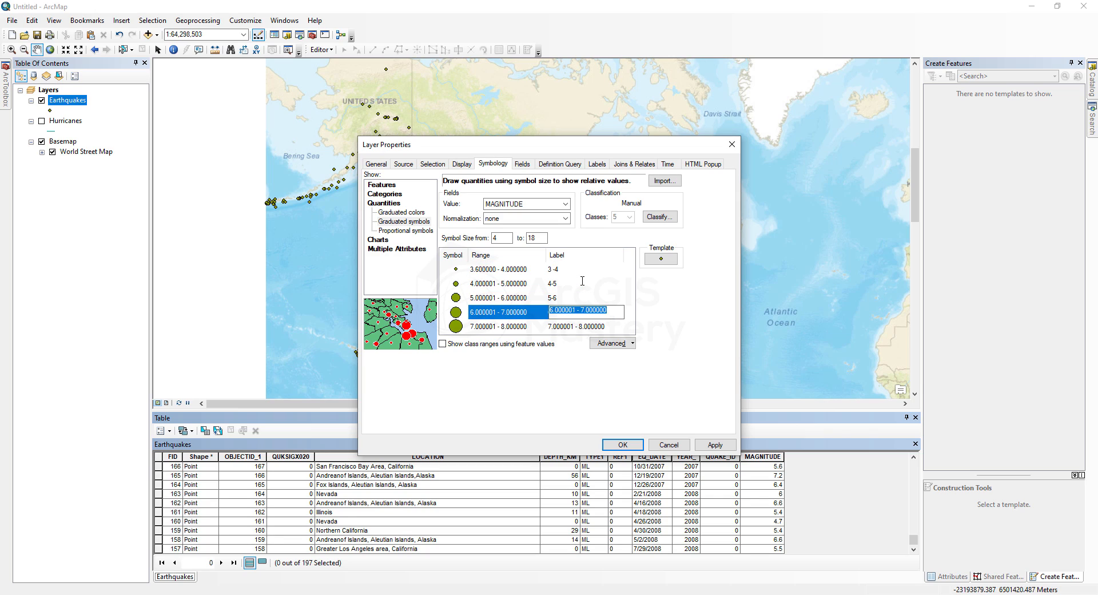
key("BackSpace")
type("6-7")
key("Return")
type("7+")
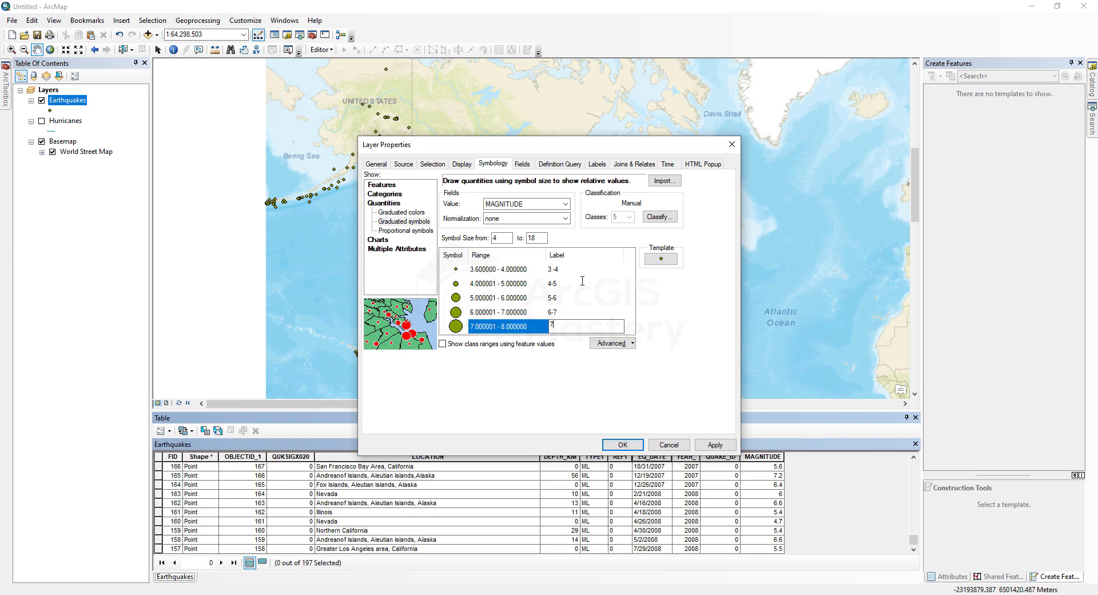
Change the symbol colour of the 3 -4 magnitude class to yellow
left_click(458, 271)
double_click(456, 270)
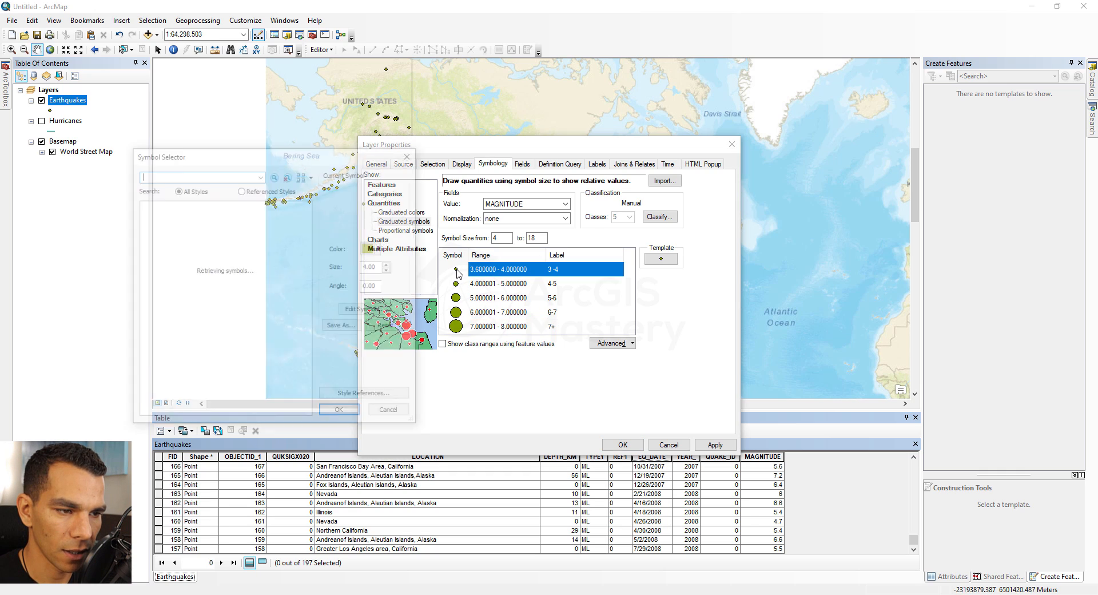
left_click(372, 248)
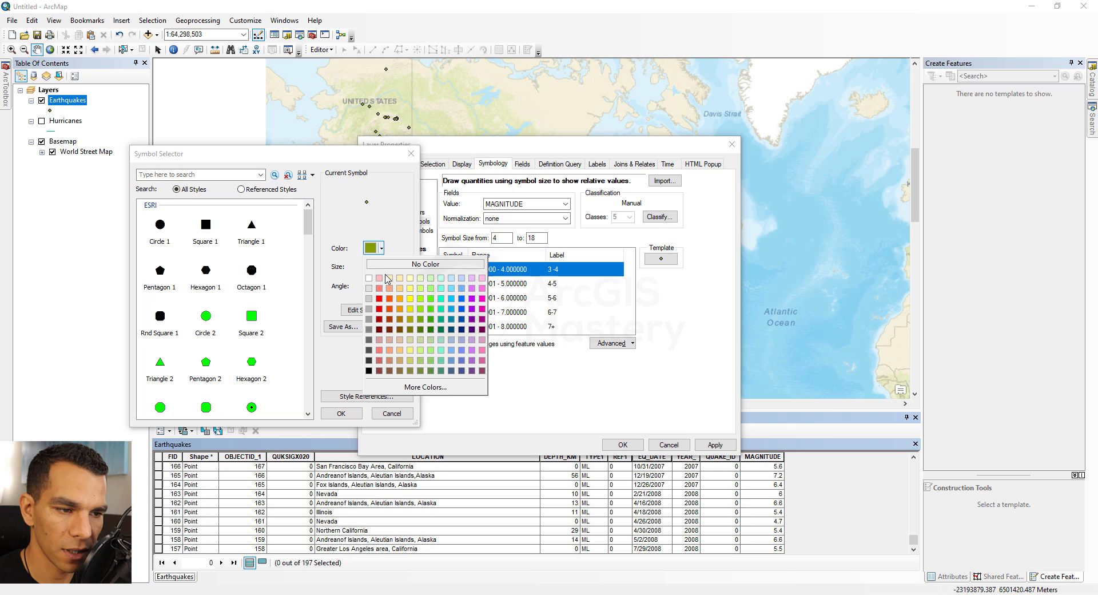
left_click(410, 298)
left_click(342, 414)
Colour the 4-5 magnitude class symbol orange and the 5-6 class symbol dark orange
double_click(456, 283)
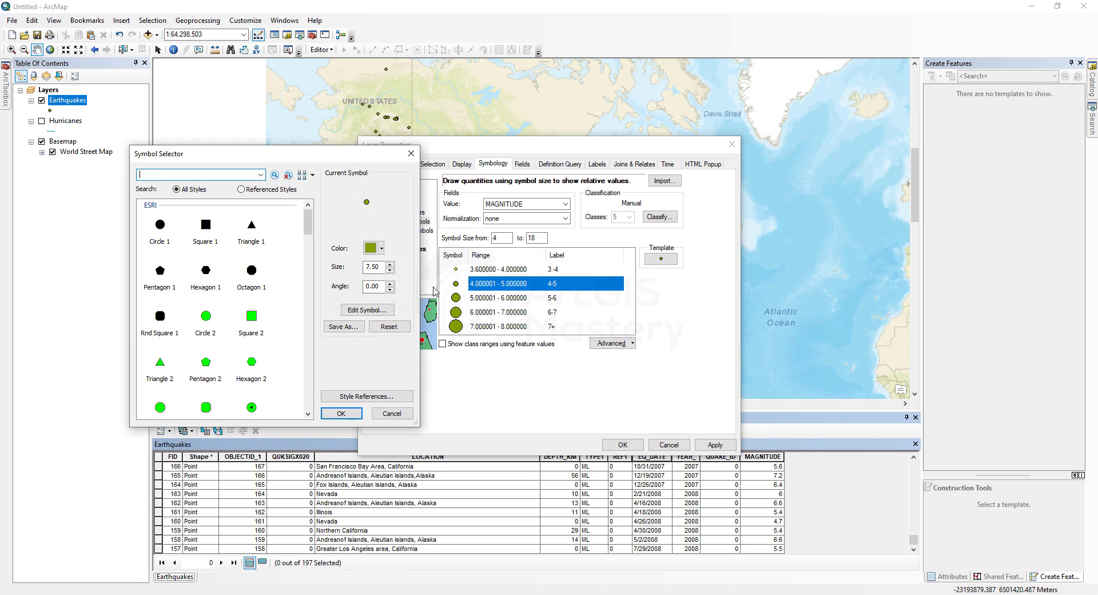
left_click(377, 248)
left_click(400, 298)
left_click(342, 414)
double_click(456, 298)
left_click(378, 249)
left_click(400, 310)
left_click(342, 414)
Colour the 6-7 magnitude class symbol pink and the 7+ class symbol red, and apply the symbology to the Earthquakes layer
double_click(455, 312)
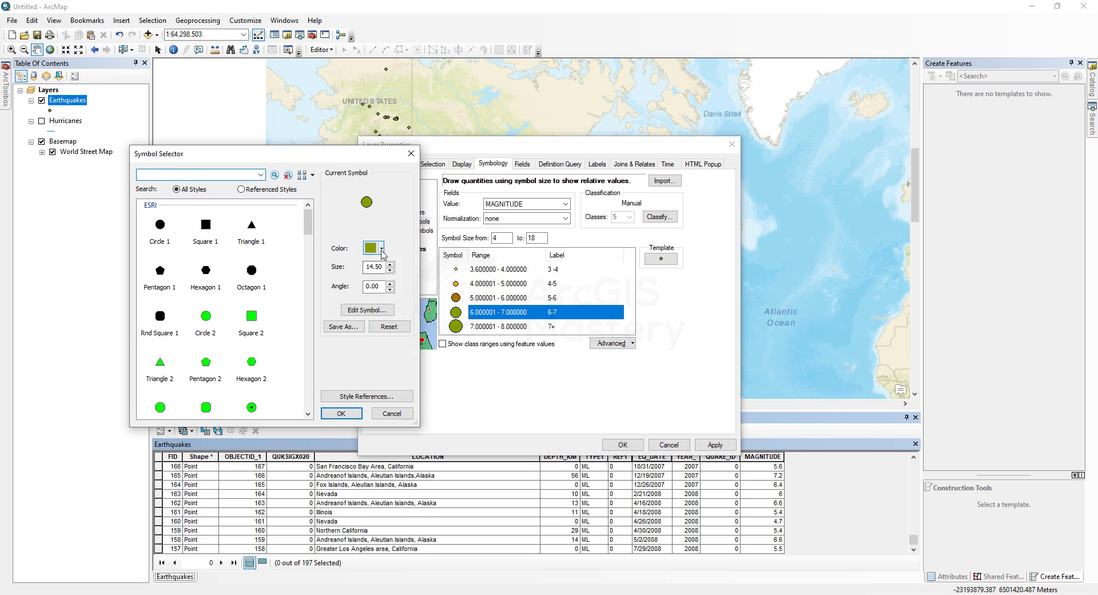
left_click(378, 249)
left_click(380, 288)
left_click(342, 414)
double_click(456, 326)
left_click(378, 249)
left_click(380, 309)
left_click(380, 248)
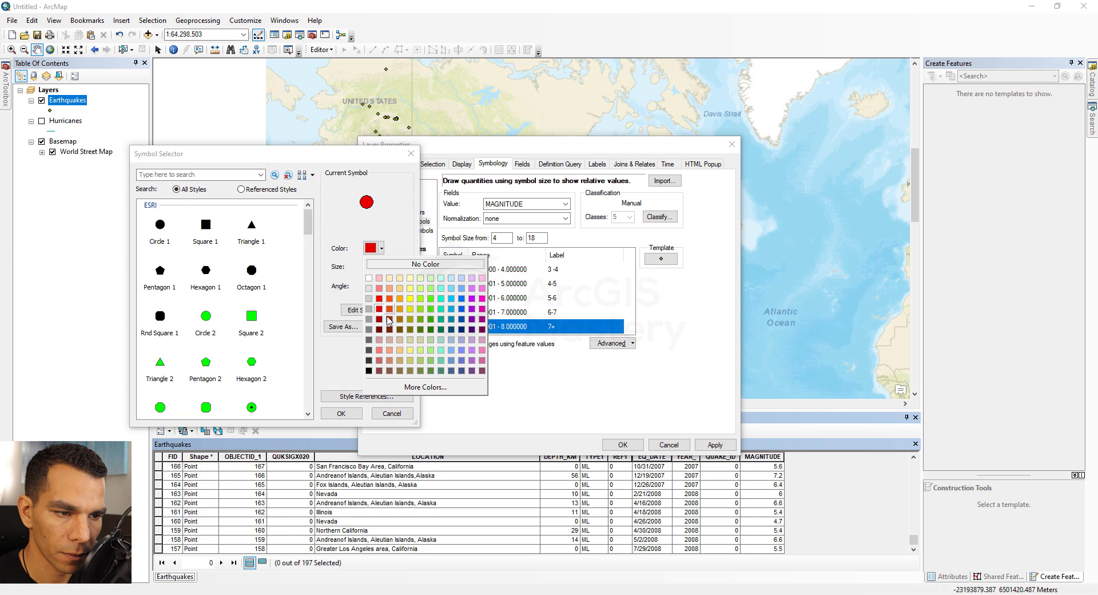
left_click(380, 309)
left_click(342, 414)
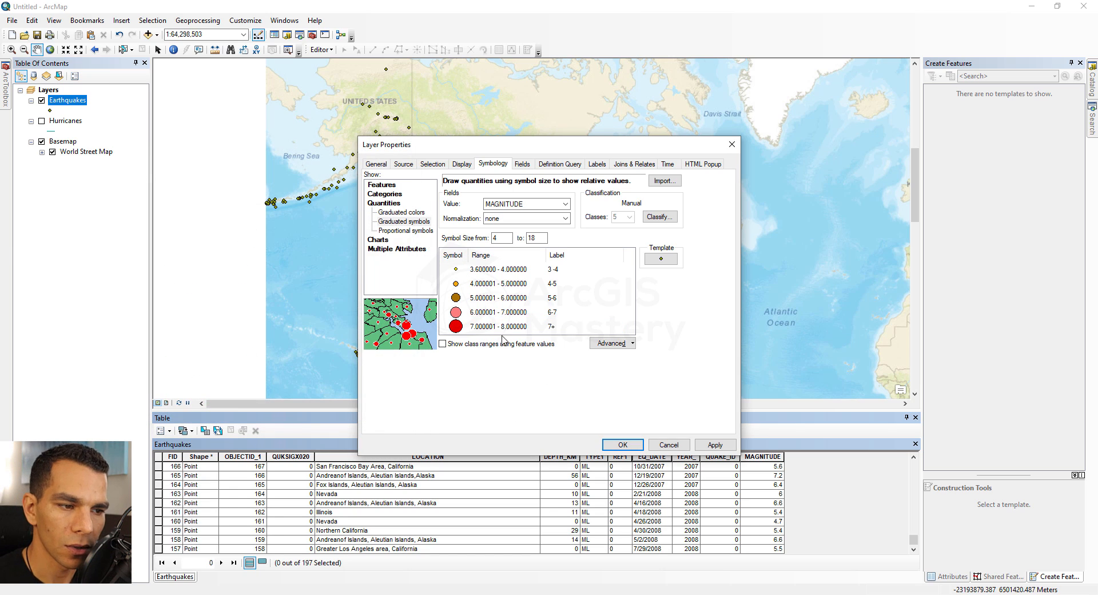
left_click(624, 445)
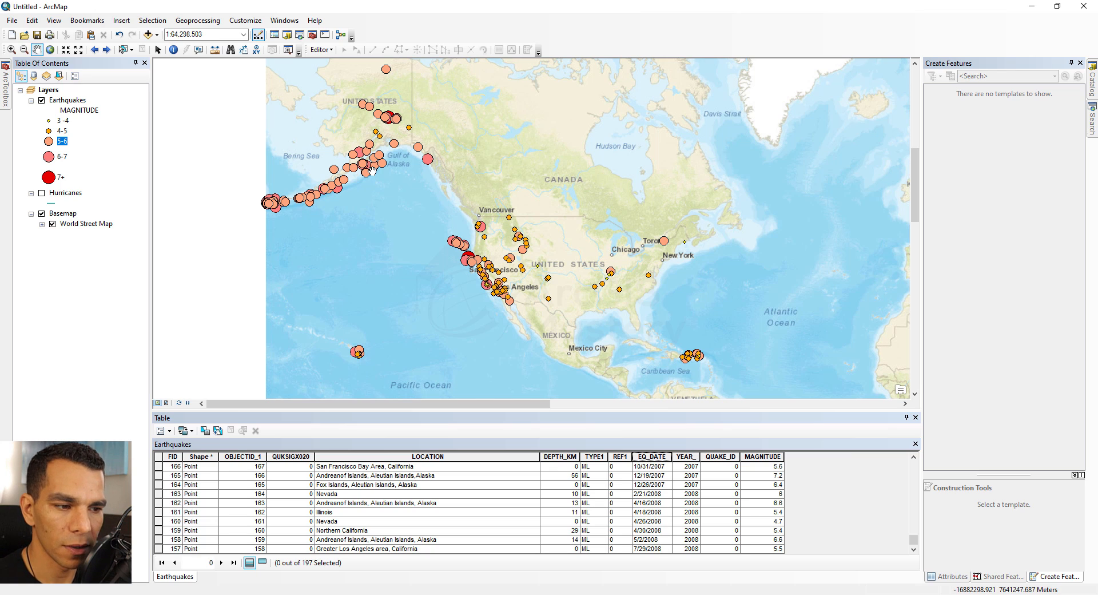
Enable time on the Earthquakes layer, with each feature having a single time field based on EQ_DATE
right_click(72, 100)
left_click(157, 338)
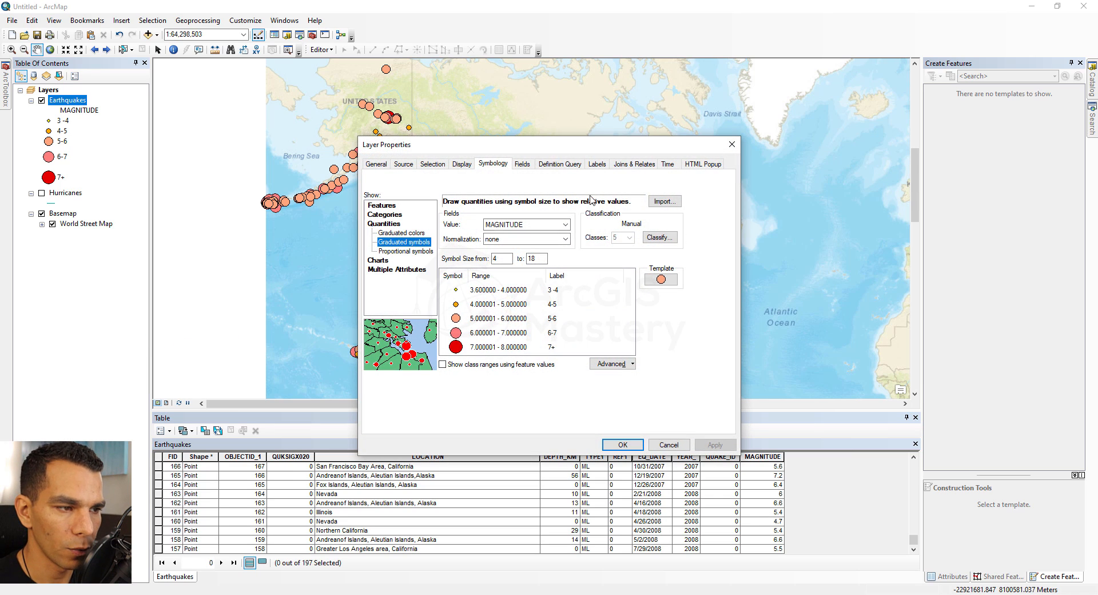
left_click(669, 165)
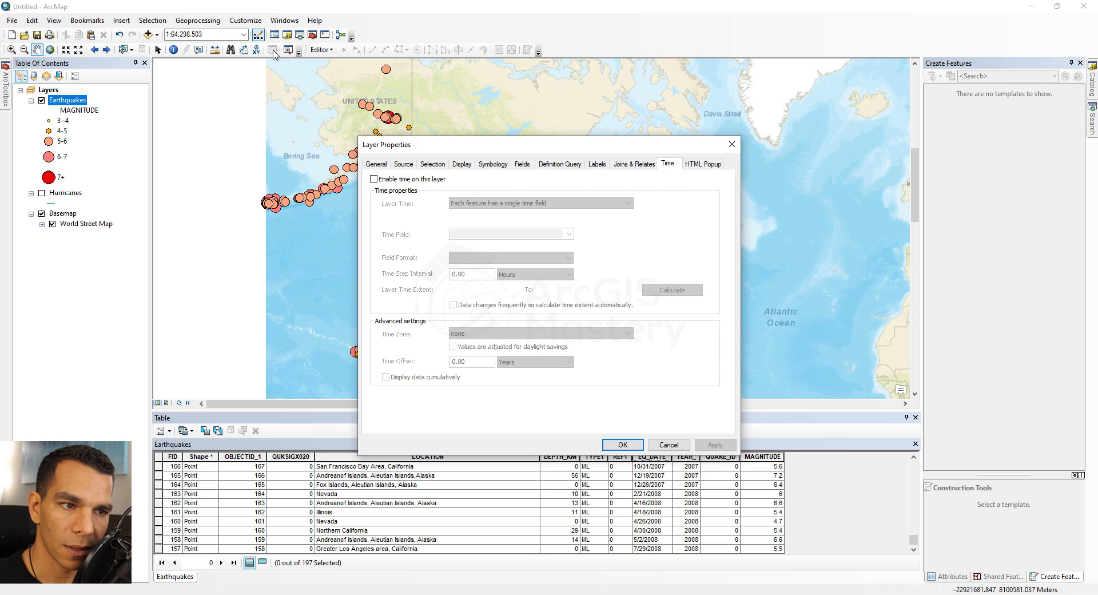
left_click(374, 179)
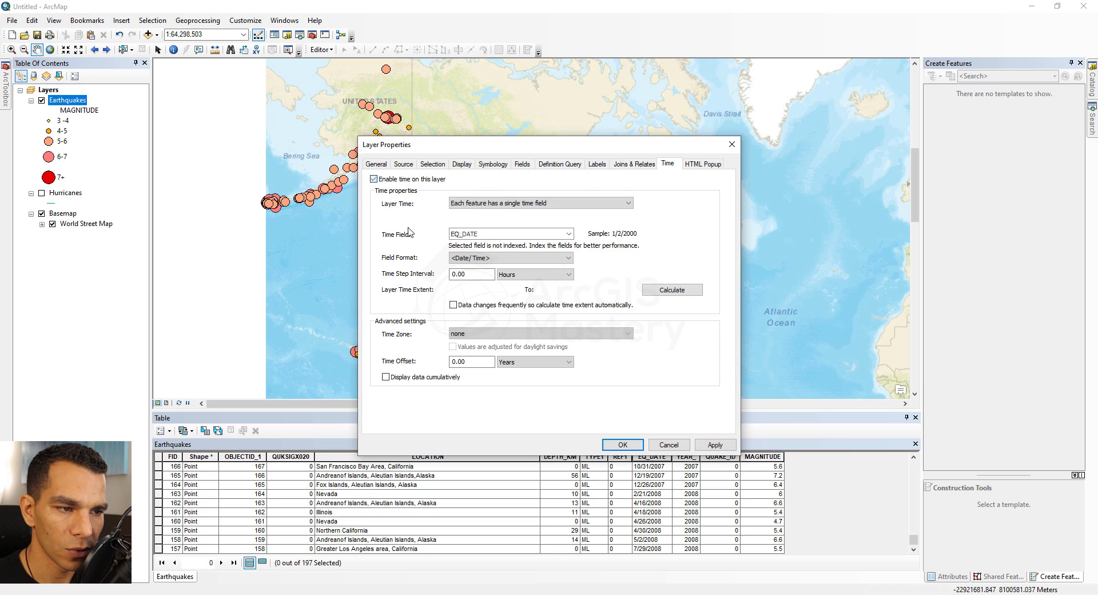
left_click(484, 206)
left_click(484, 206)
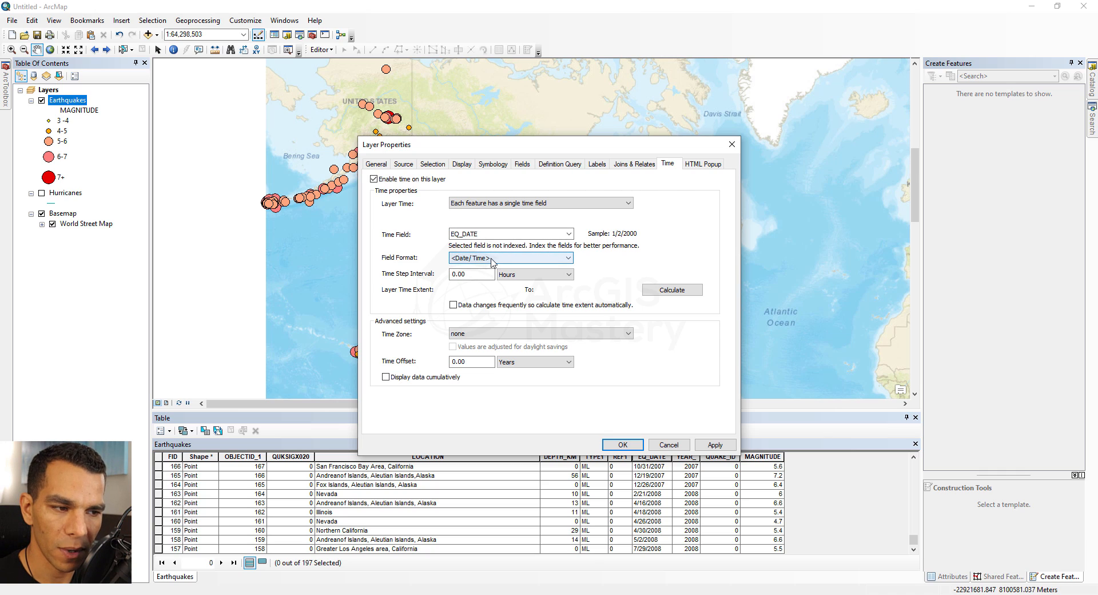
Enter a time step interval of 1 month, calculate the layer's time extent and apply the layer properties
double_click(459, 273)
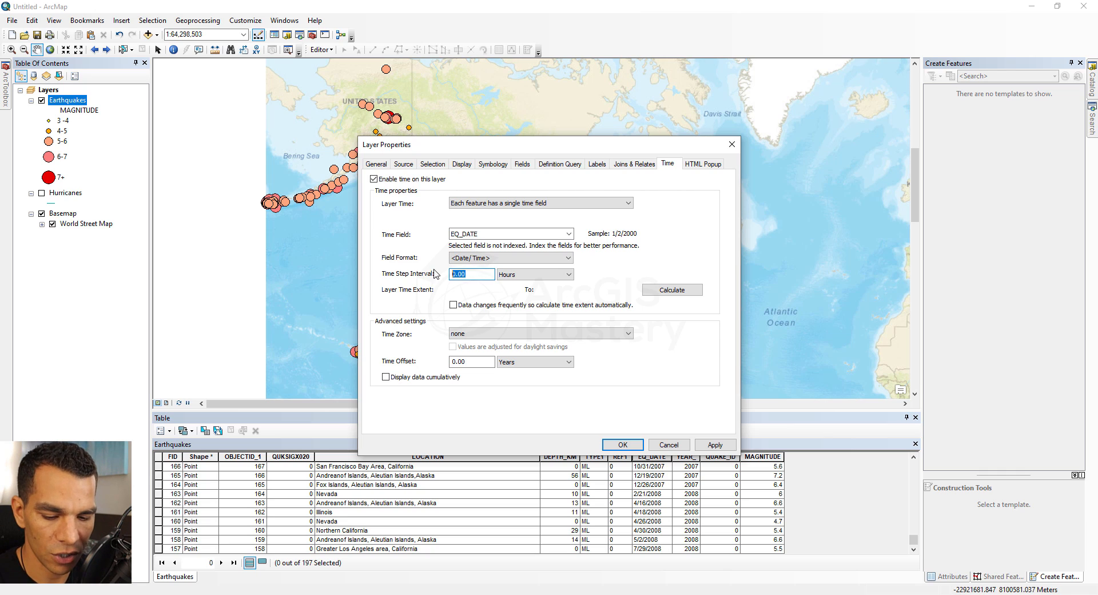
type("1")
left_click(549, 274)
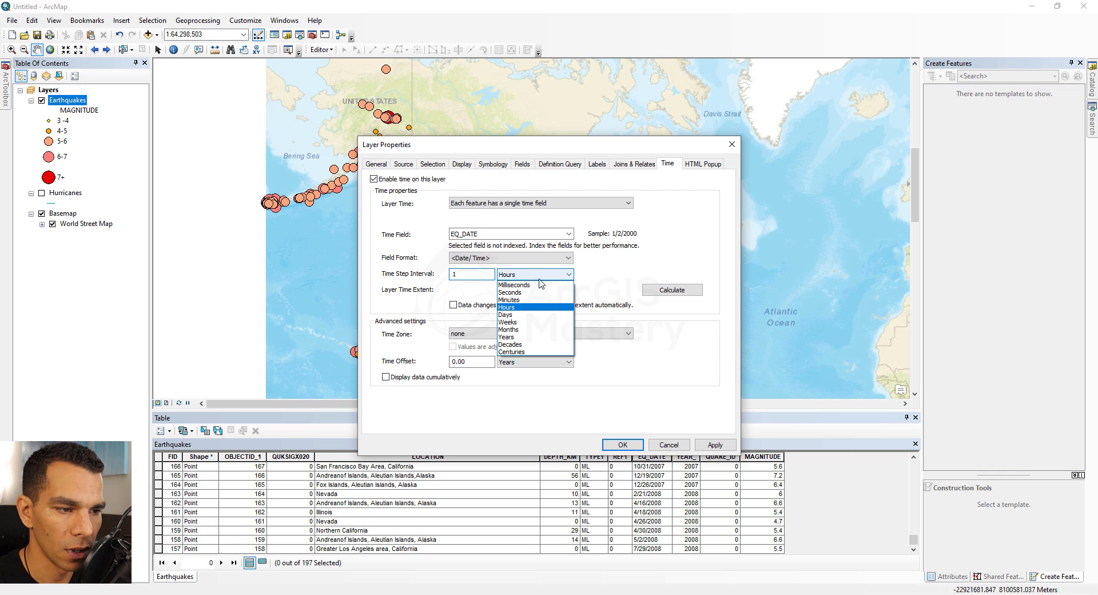
left_click(530, 330)
left_click(672, 293)
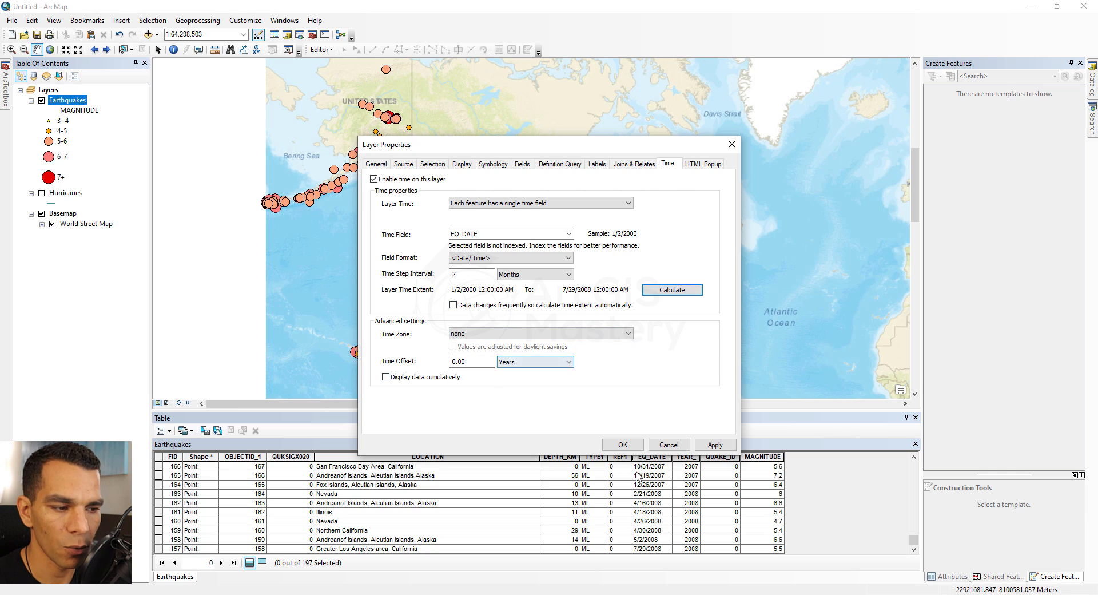
left_click(623, 444)
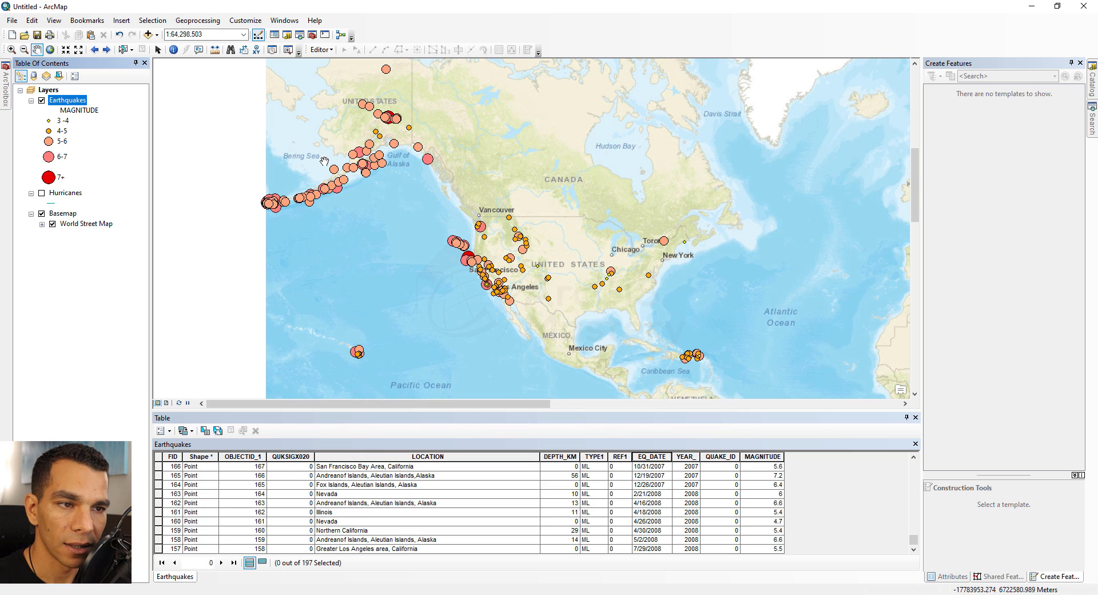
Open the Time Slider and switch time on the map off and back on
left_click(273, 50)
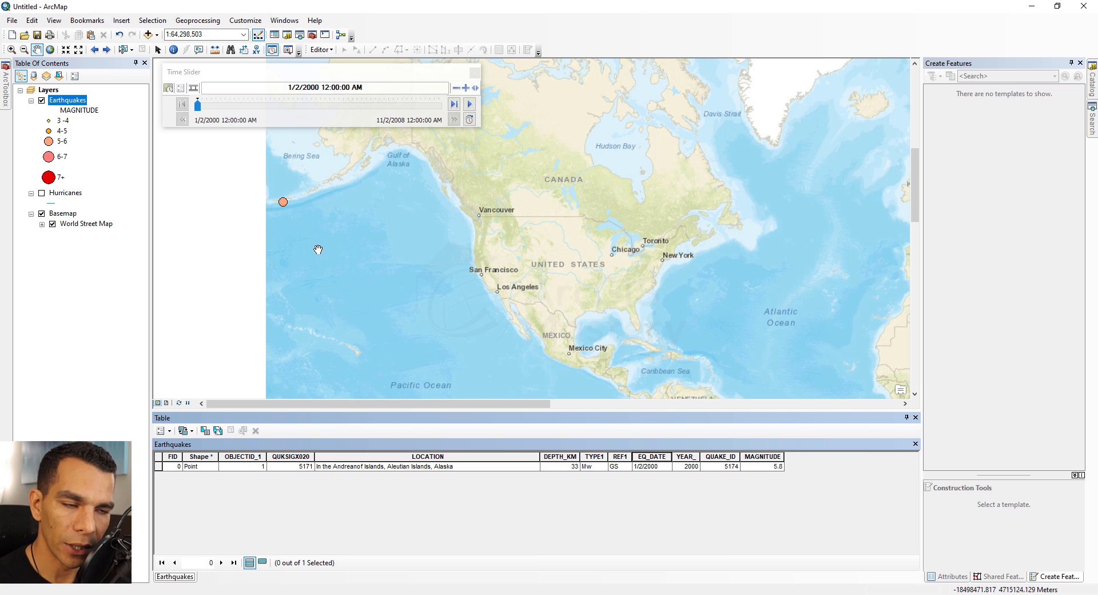
left_click(168, 88)
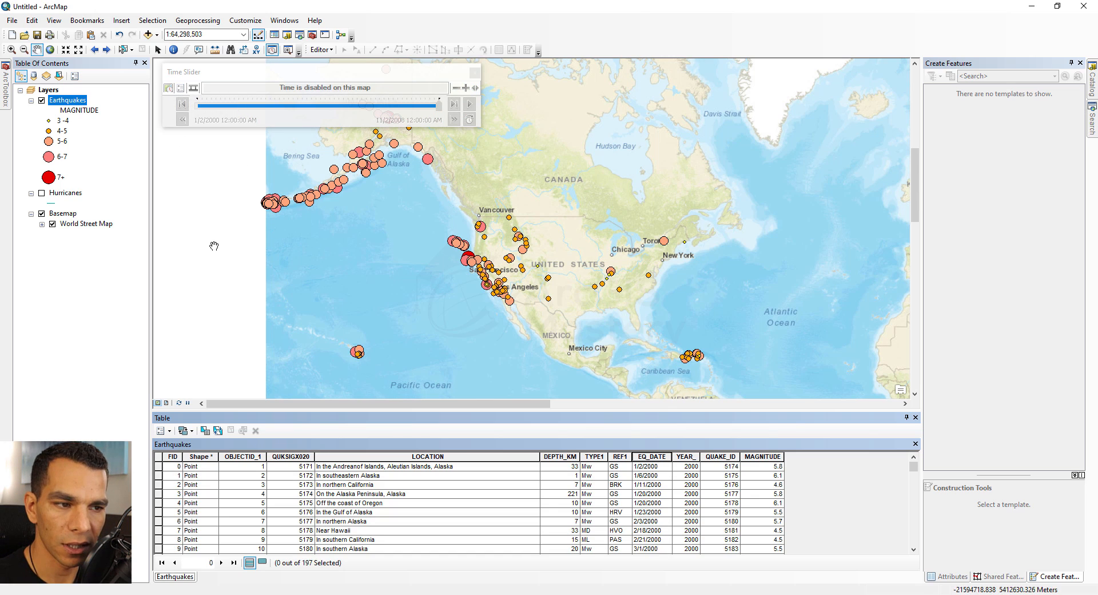
left_click(169, 88)
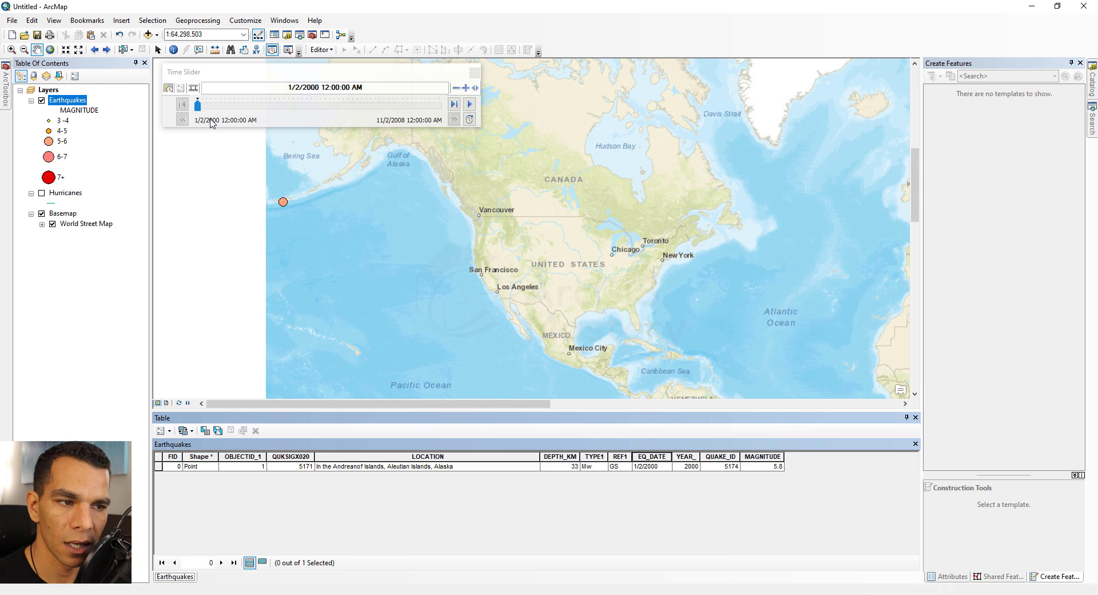
In the time slider options, set both the time step interval and the time window to 1 month
left_click(181, 89)
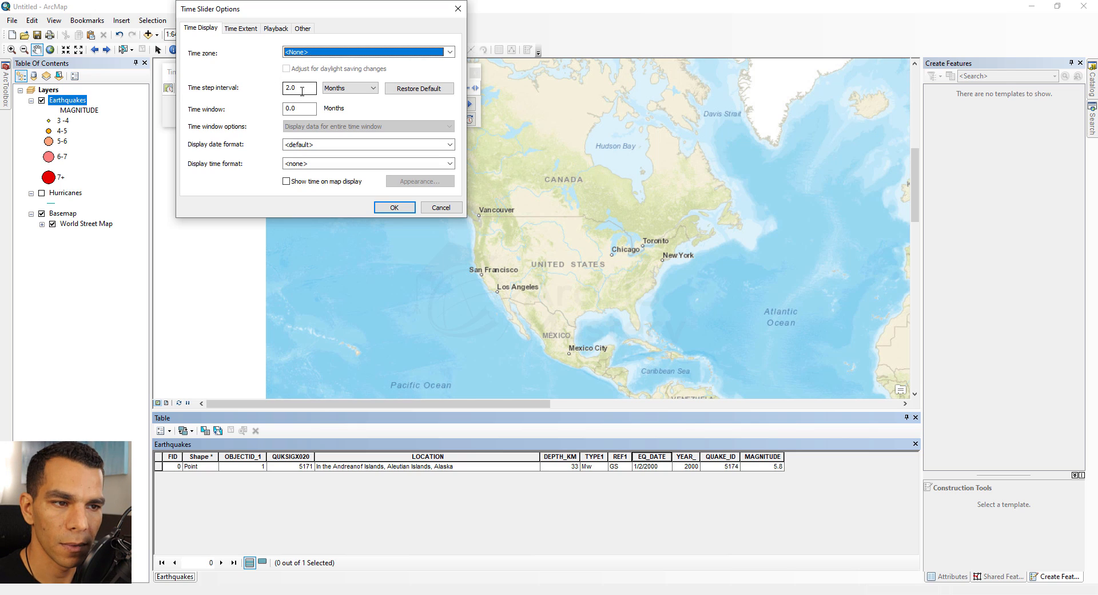
left_click_drag(296, 89, 270, 88)
type("1")
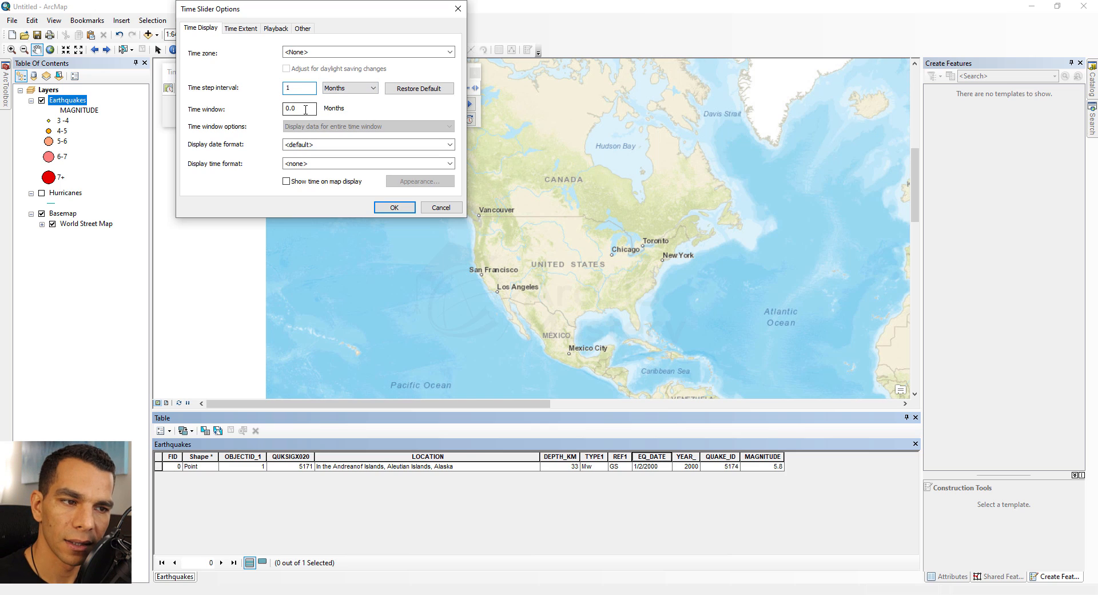
left_click_drag(299, 109, 253, 115)
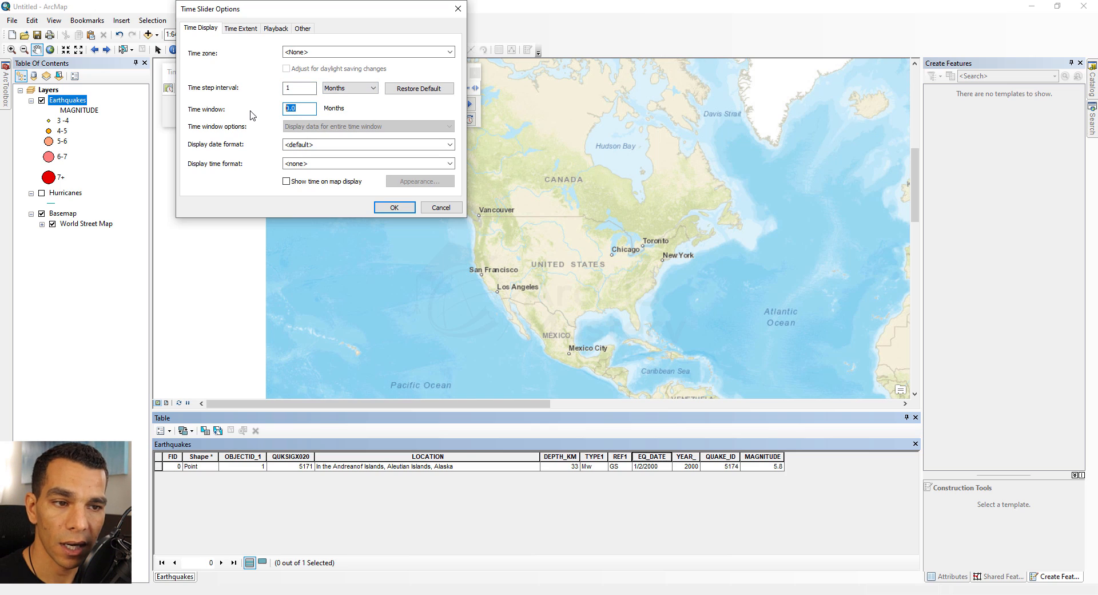
type("1")
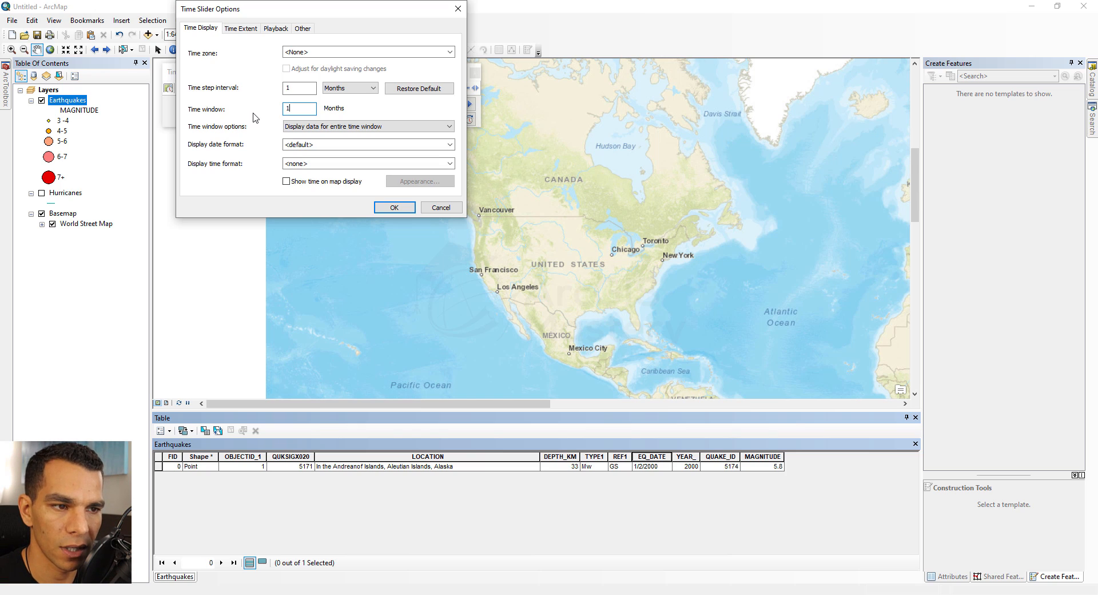
Slow the playback to about mid-speed, slightly increase the time slider window's transparency and apply the options
key("ctrl+Tab")
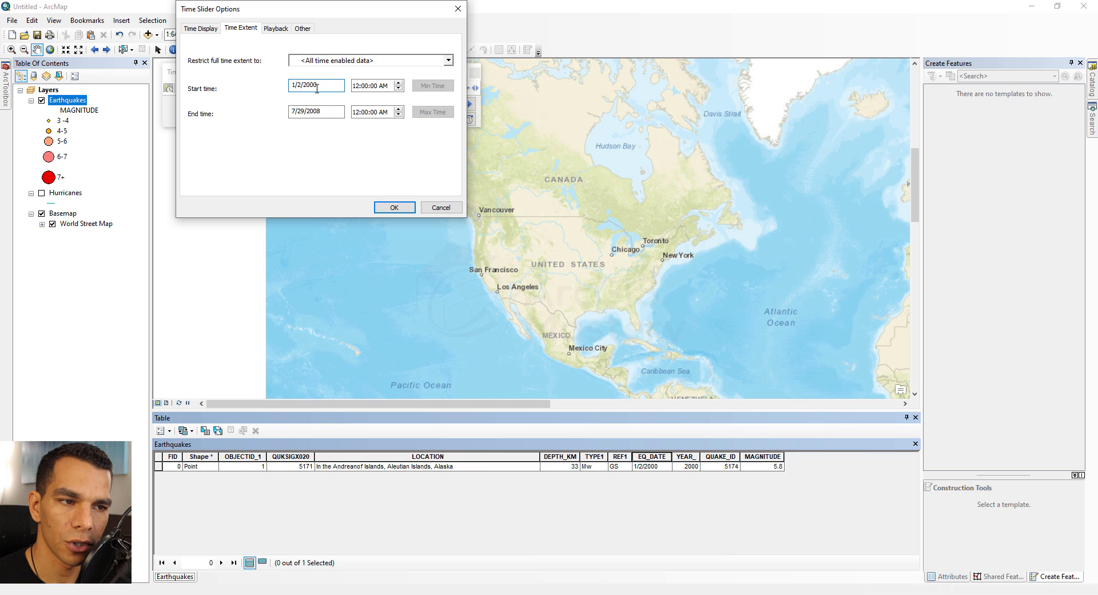
left_click(277, 30)
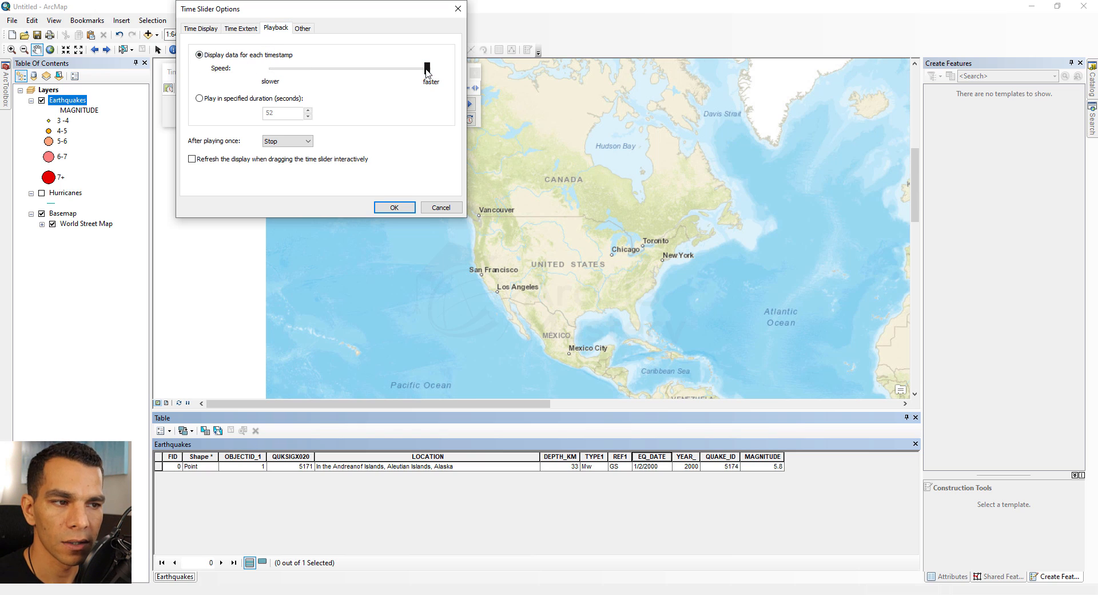
left_click_drag(427, 69, 343, 72)
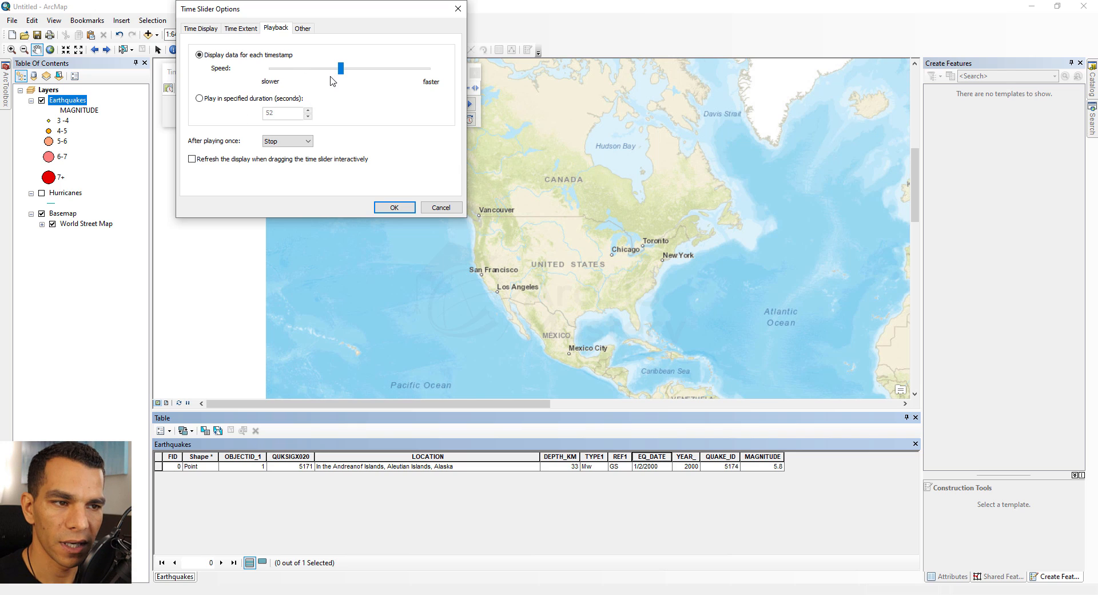
left_click(303, 28)
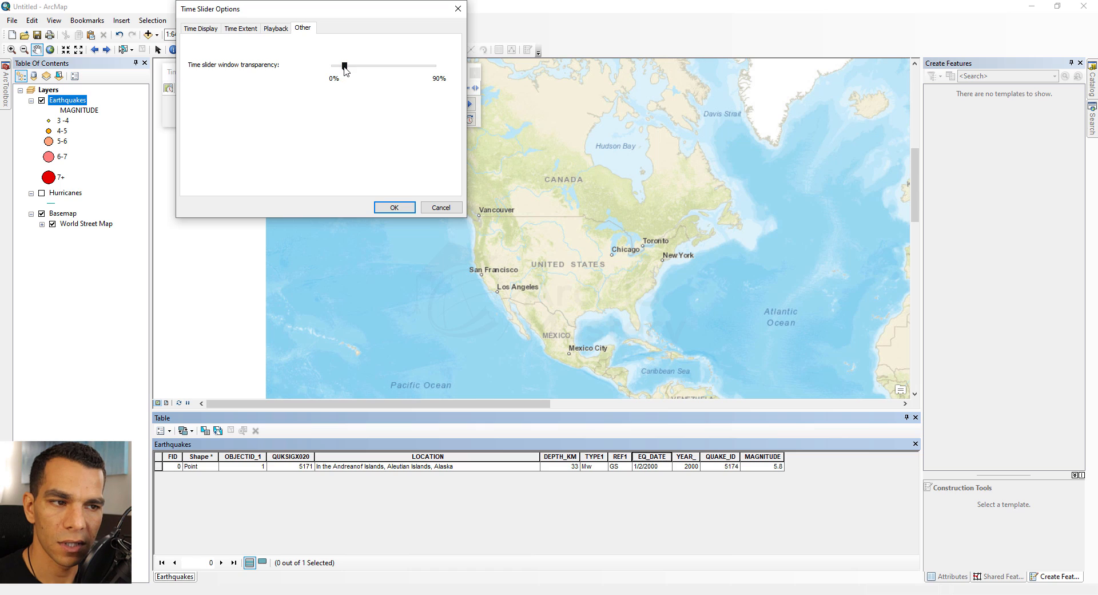
left_click_drag(344, 67, 365, 68)
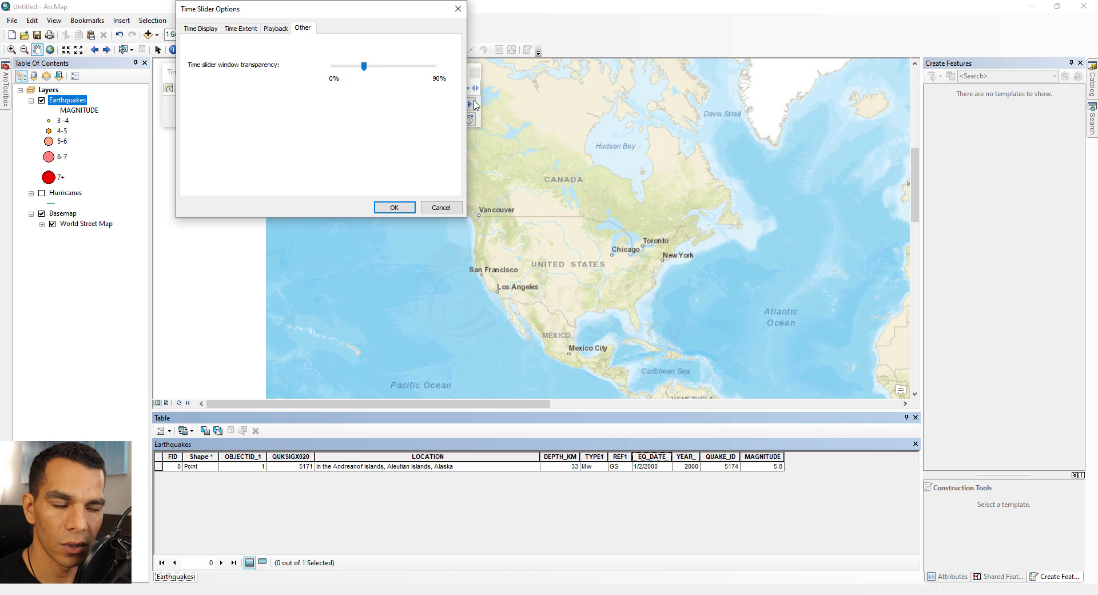
left_click(395, 207)
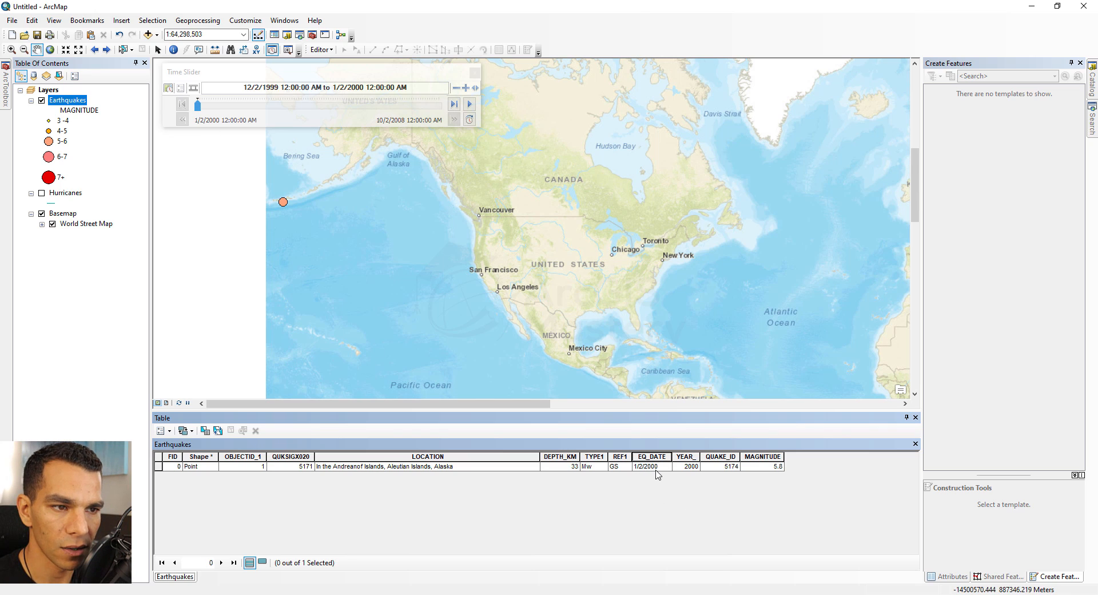
Play the earthquake time animation from its start and pause it partway
left_click(470, 105)
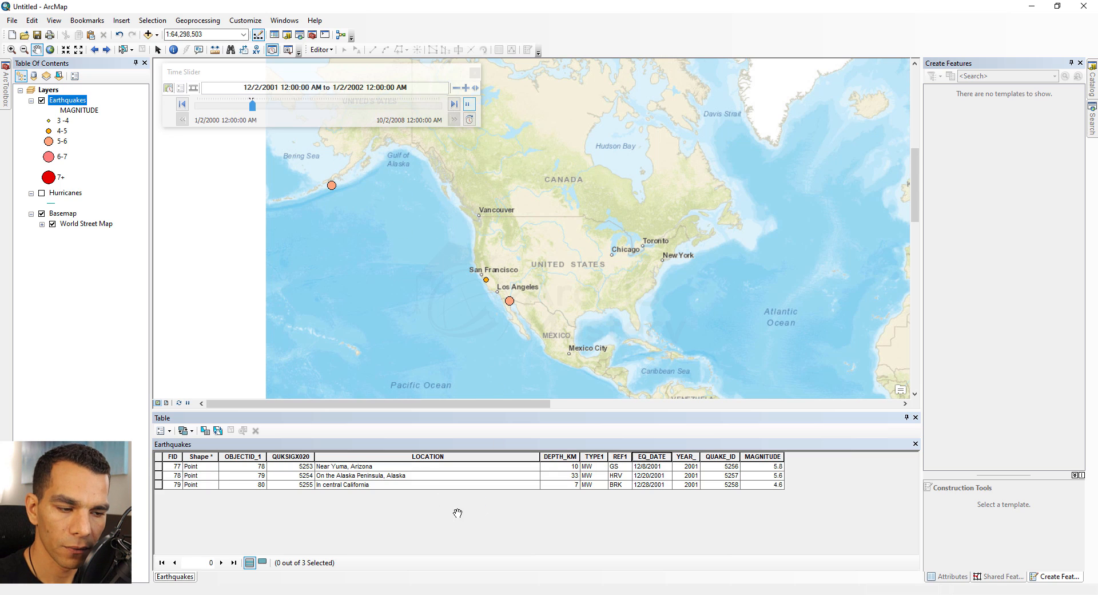
left_click(470, 107)
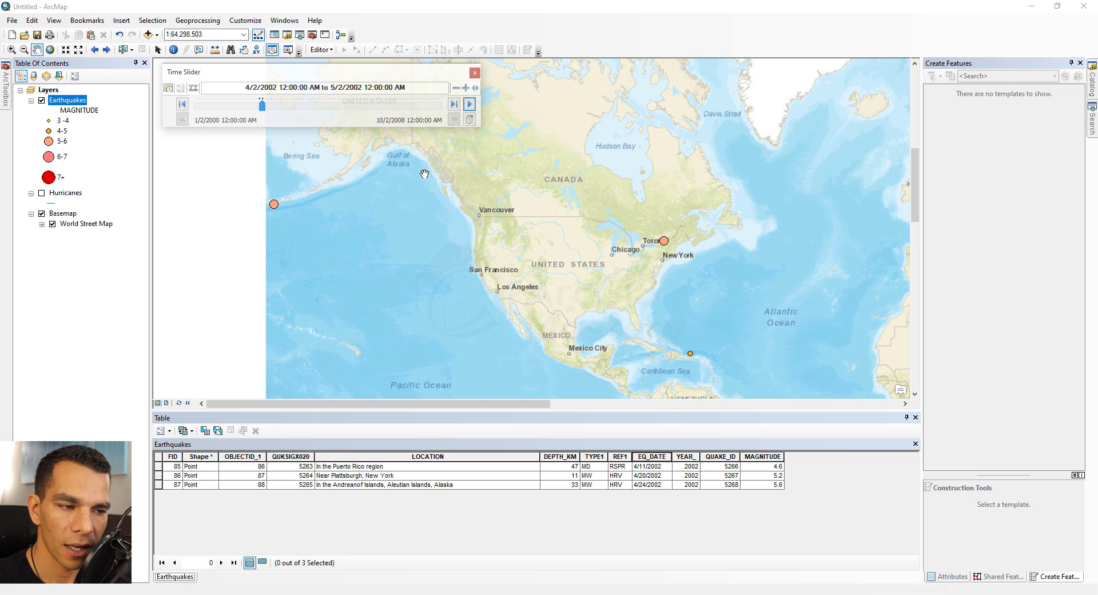
Move the time slider to 12/2/2005 to 1/2/2006 and highlight the New Mexico and Illinois earthquake records one after the other
left_click_drag(263, 106, 365, 115)
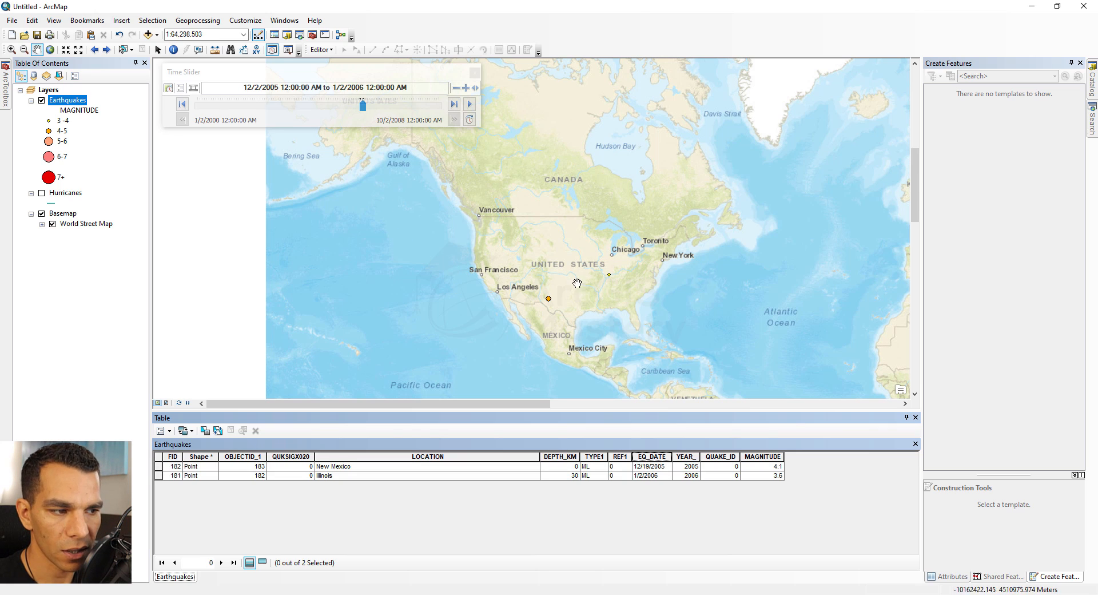
left_click(160, 466)
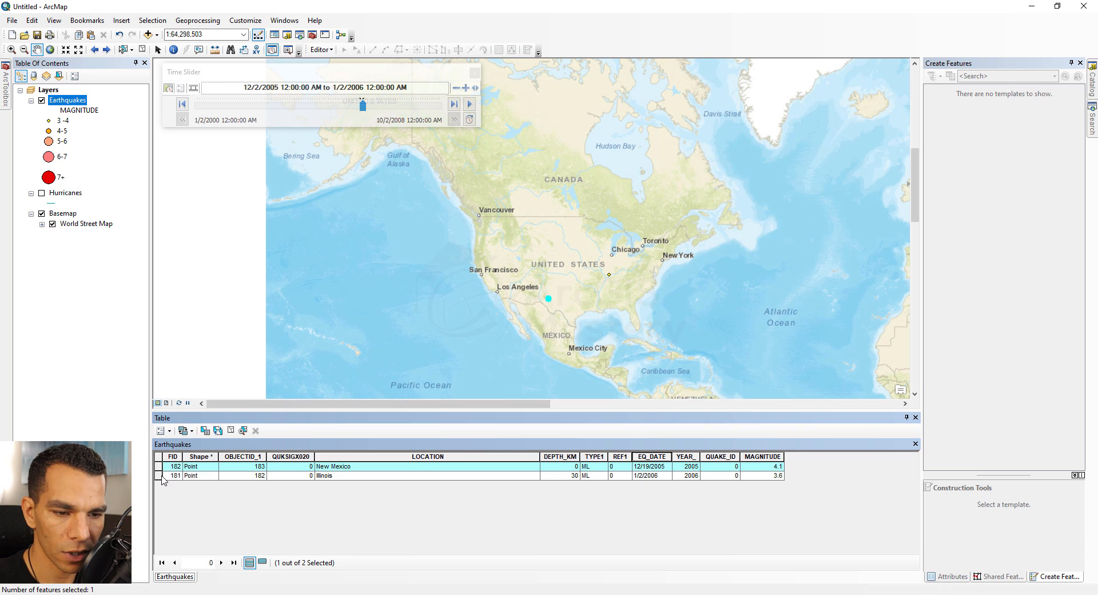
left_click(159, 476)
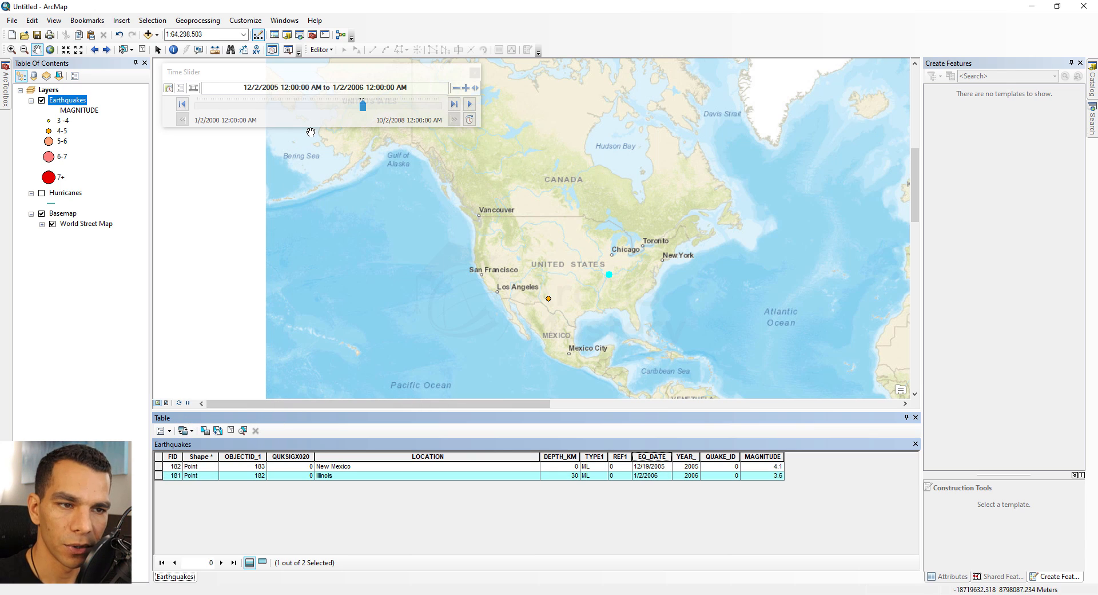
Return the time slider to the start of the time extent and replay the earthquake animation
left_click_drag(366, 108, 198, 107)
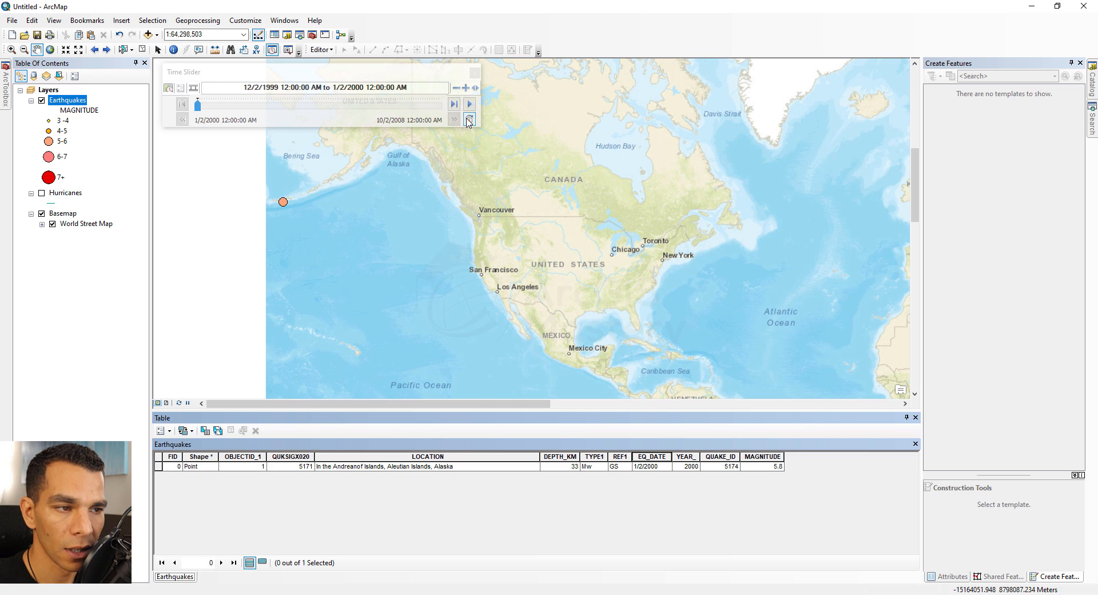
left_click(469, 105)
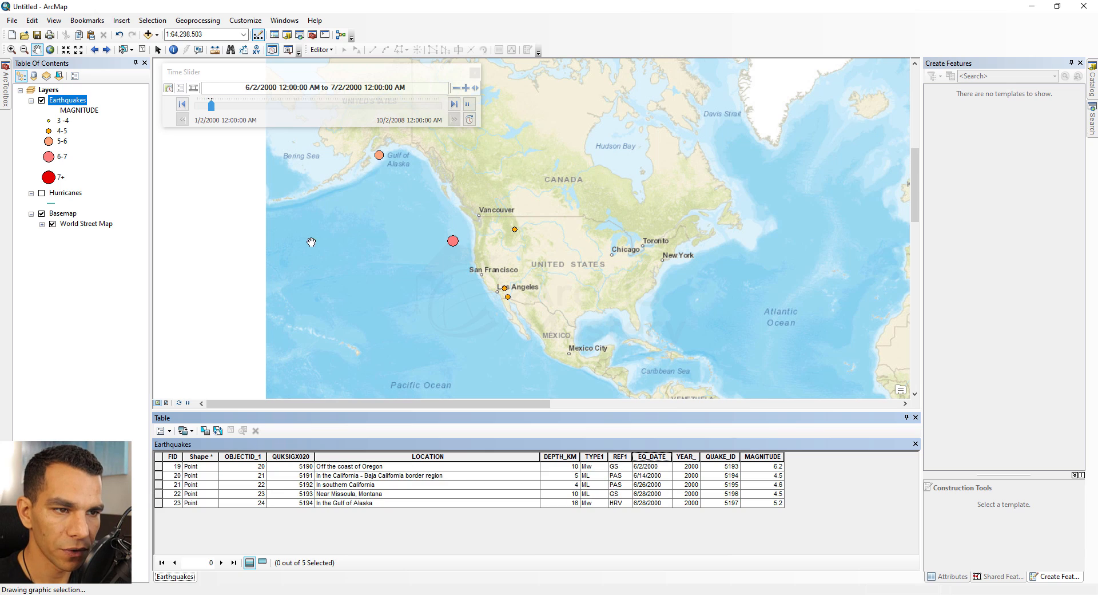
left_click(471, 104)
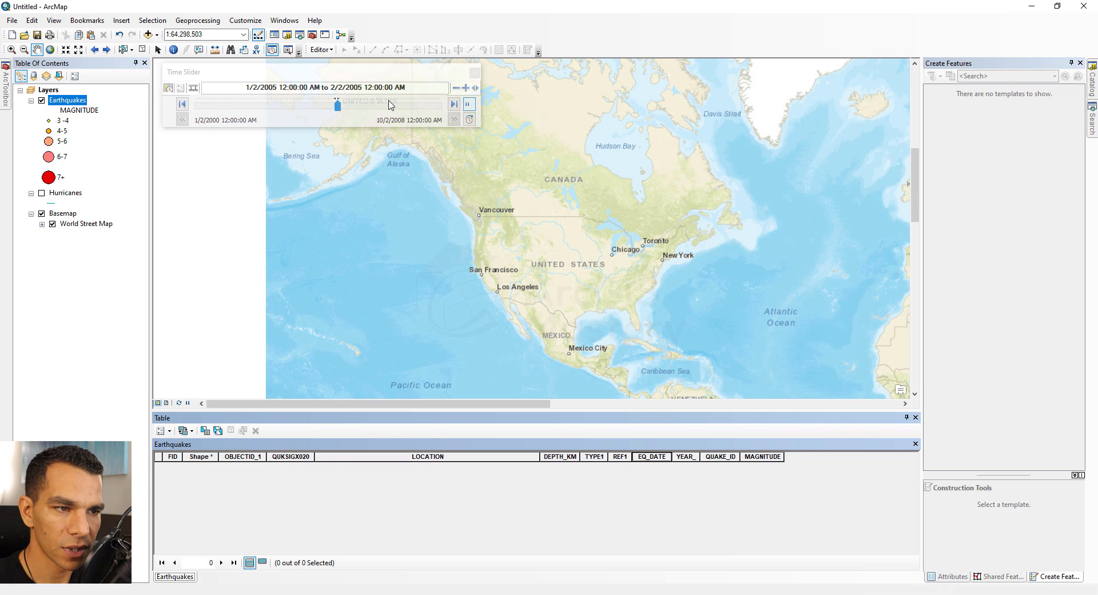
Move the time slider to 7/2/2008 to 8/2/2008 and identify the earthquake point near Los Angeles
left_click_drag(341, 107, 433, 111)
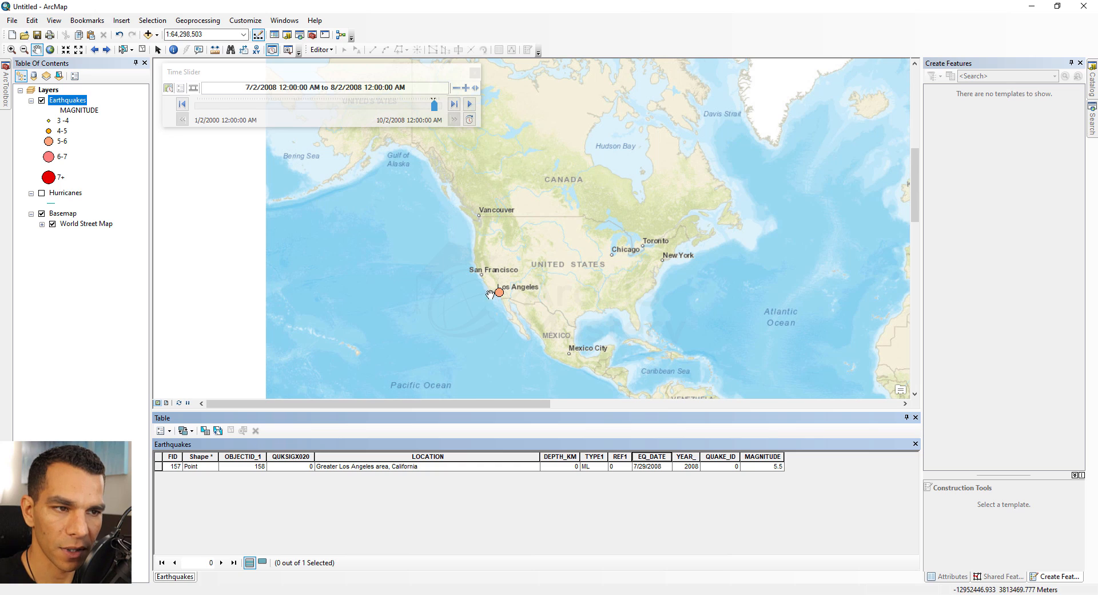
left_click(173, 49)
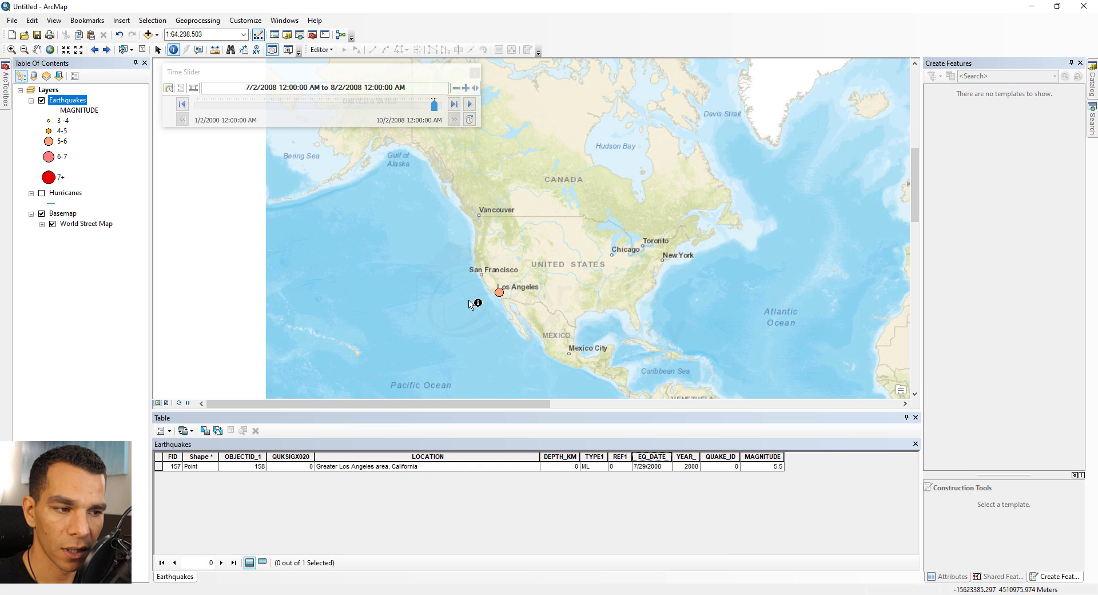
left_click(502, 295)
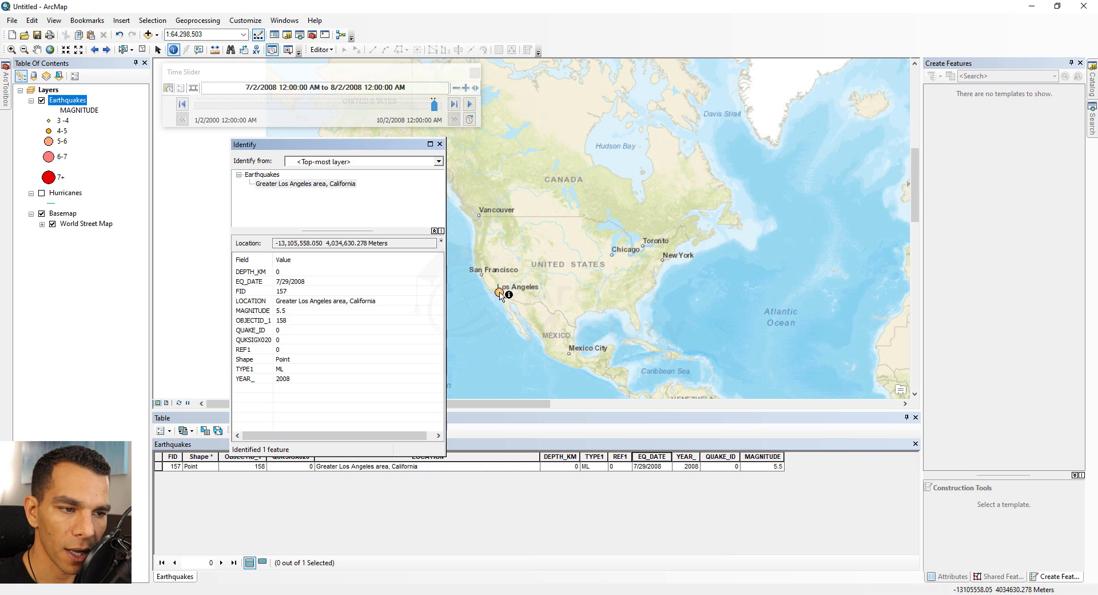
left_click(440, 144)
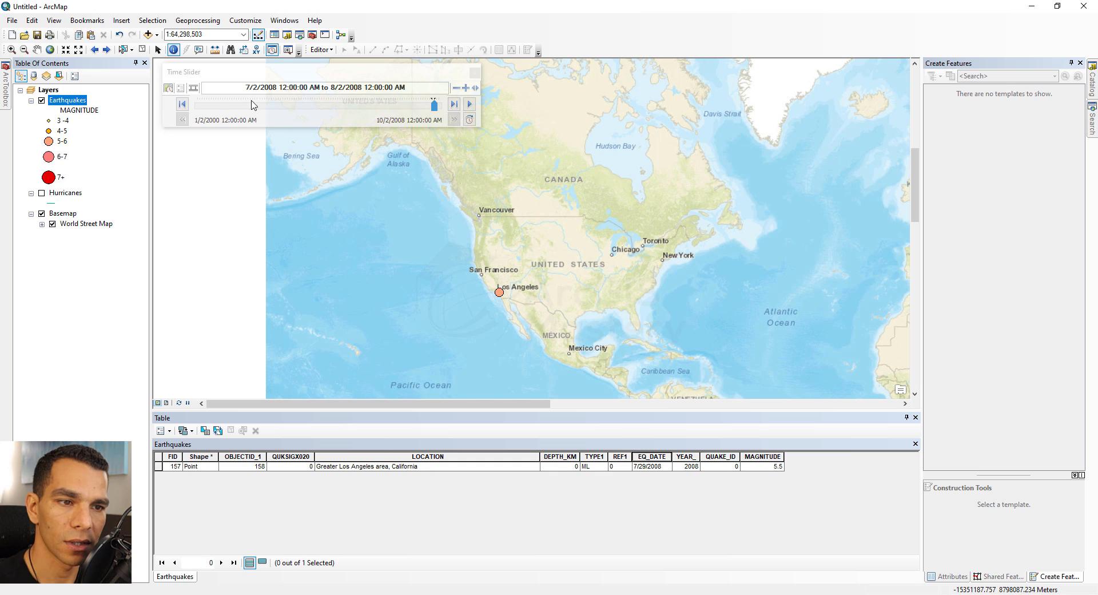
Start exporting the time animation to video, with the Time folder inside 3- ArcGIS Desktop Master as the destination
left_click(195, 89)
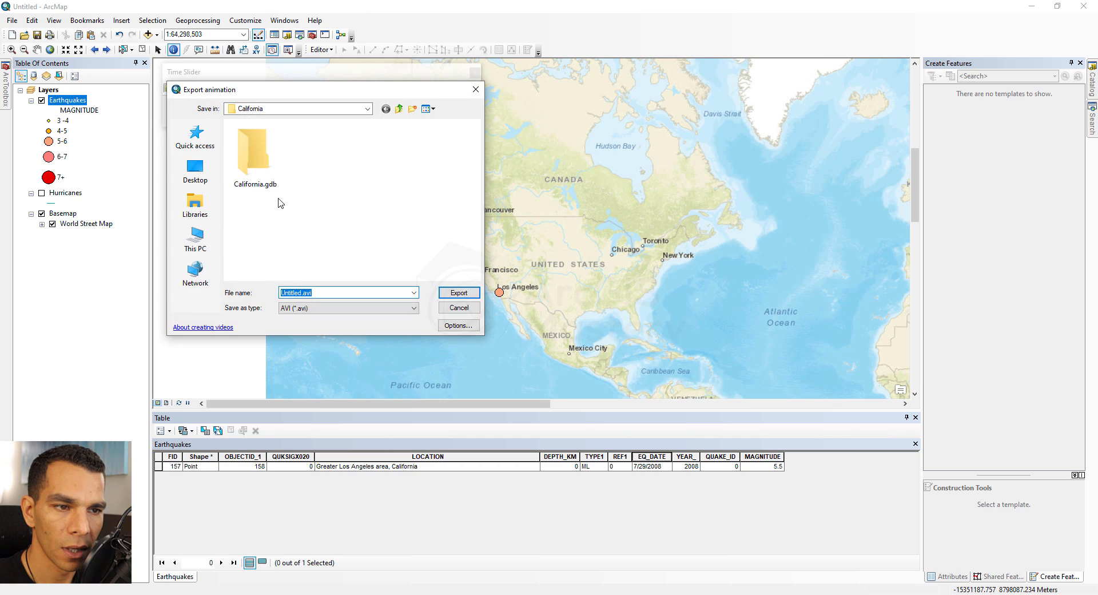
left_click(367, 108)
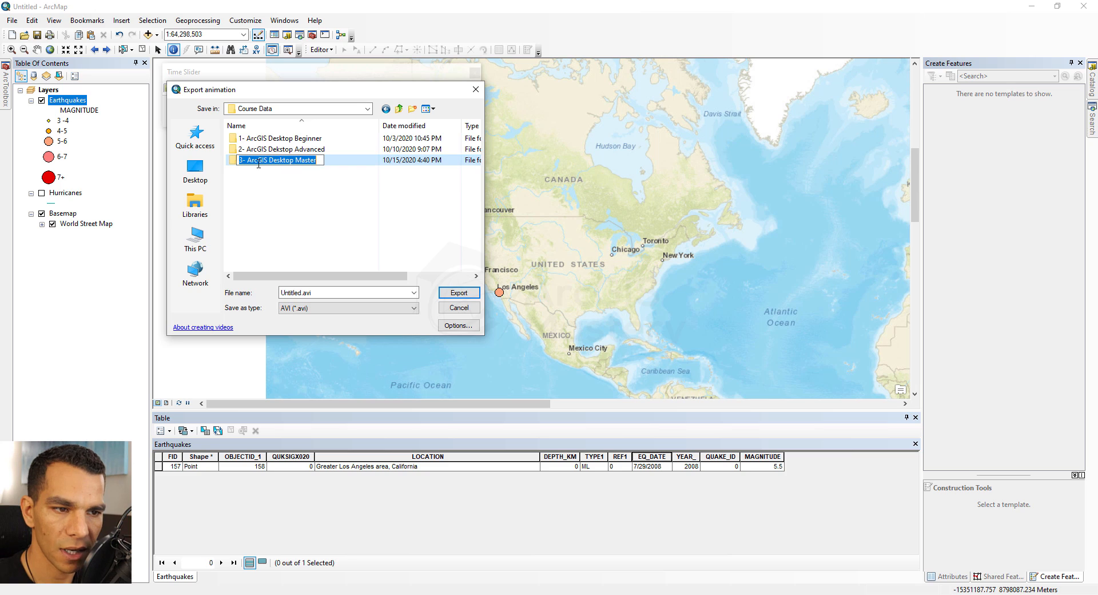
double_click(263, 160)
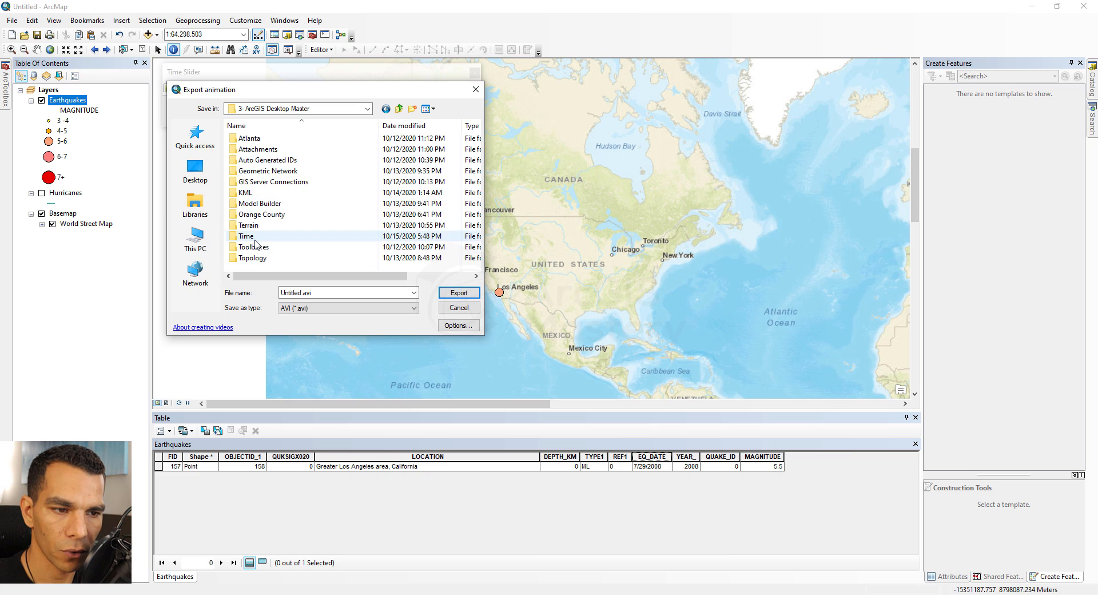
double_click(247, 235)
Name the video Earthquakes.avi and export it in AVI format, accepting the Microsoft Video 1 compression settings
double_click(291, 293)
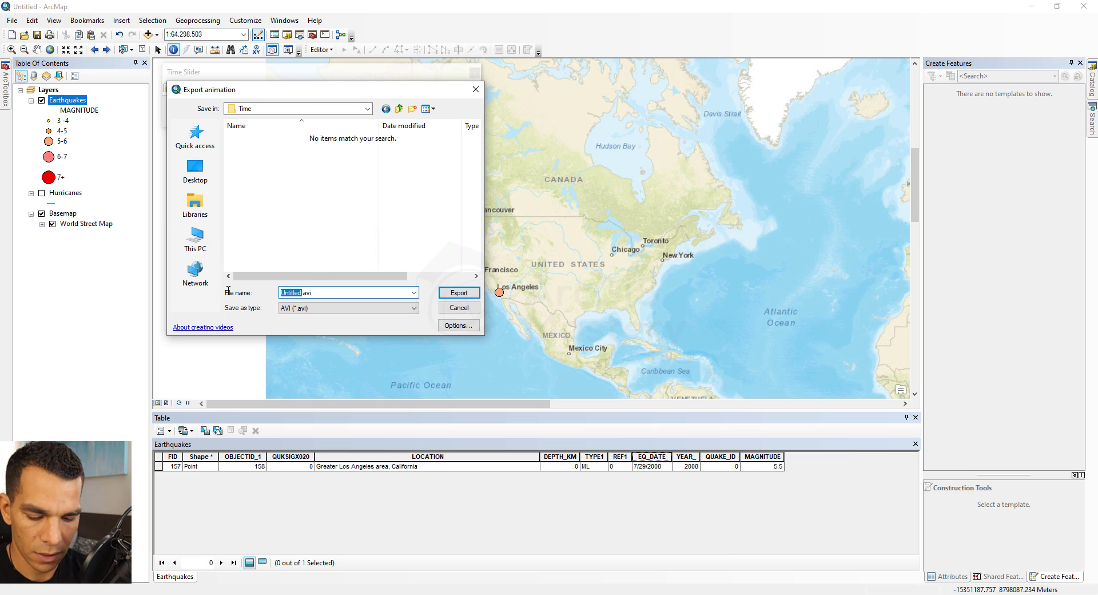
type("Earthquakes")
left_click(350, 309)
left_click(350, 310)
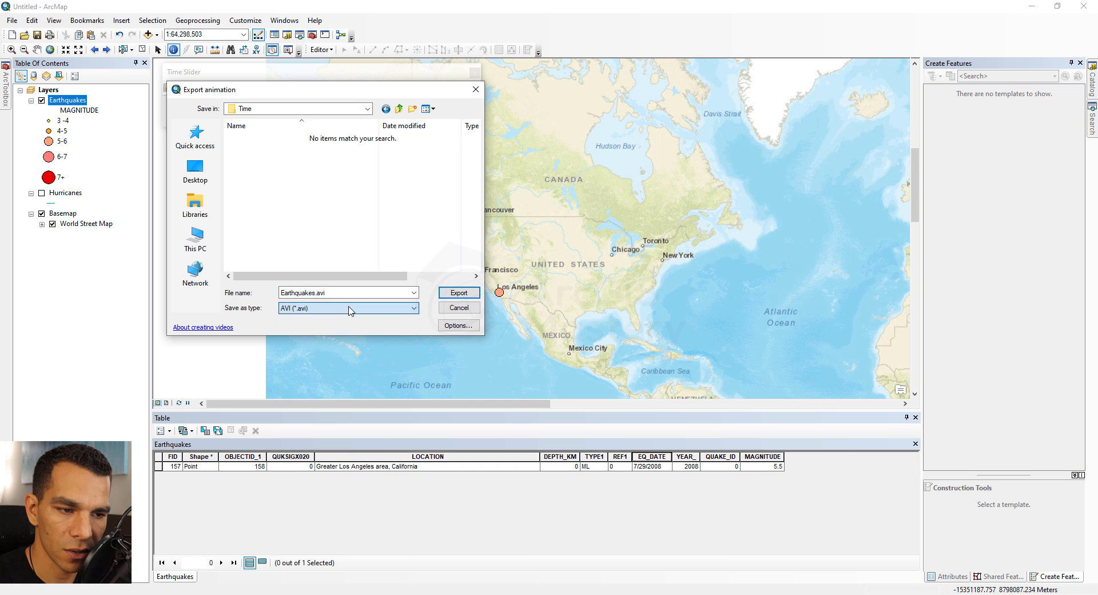
left_click(467, 294)
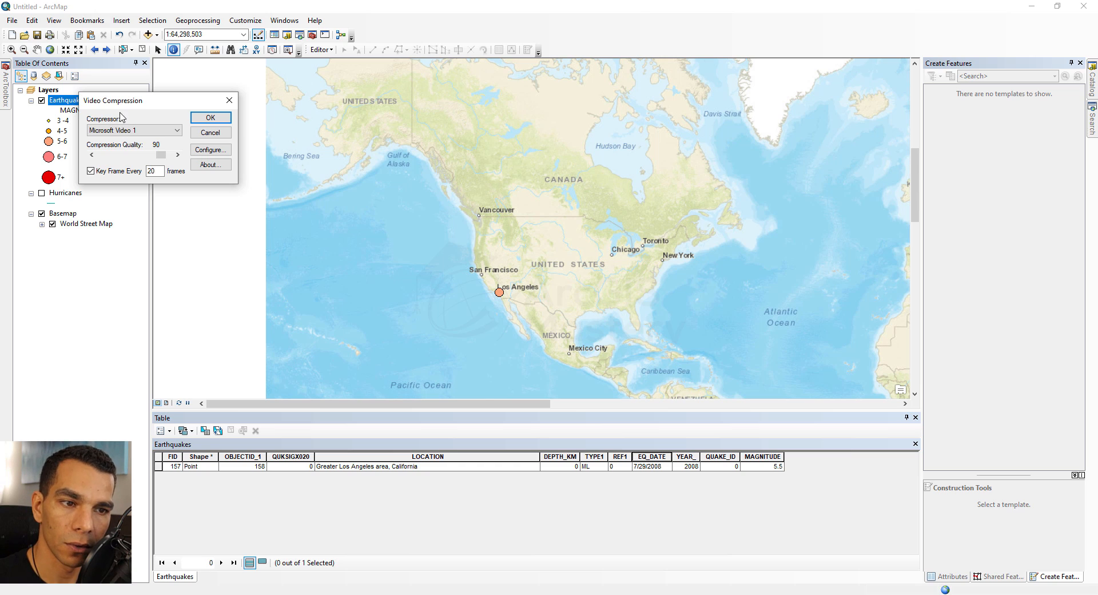
left_click(214, 118)
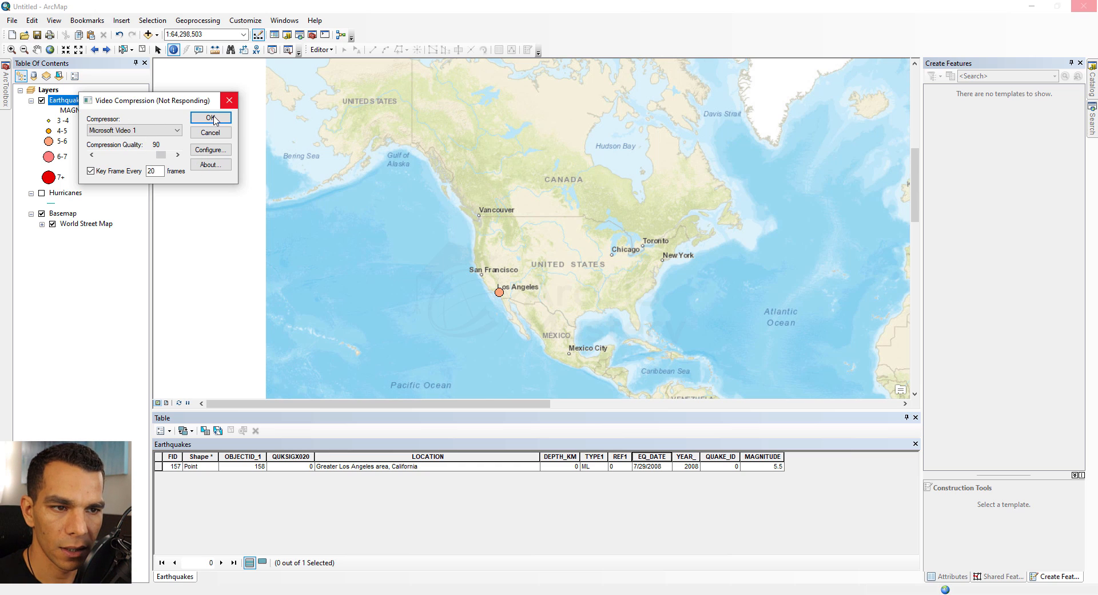